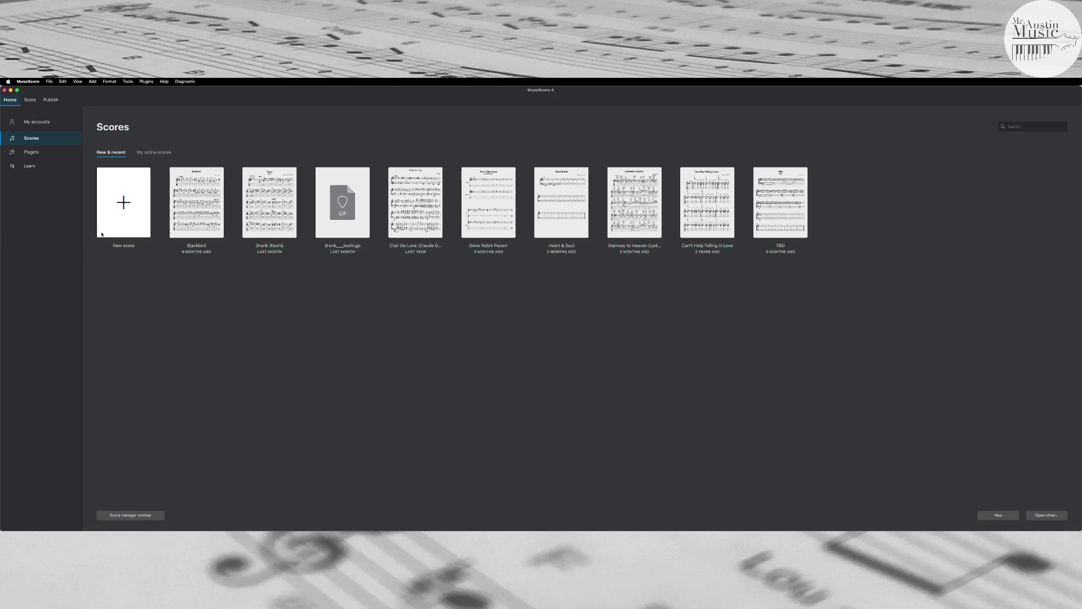
Start a new score and browse the instrument families
left_click(123, 203)
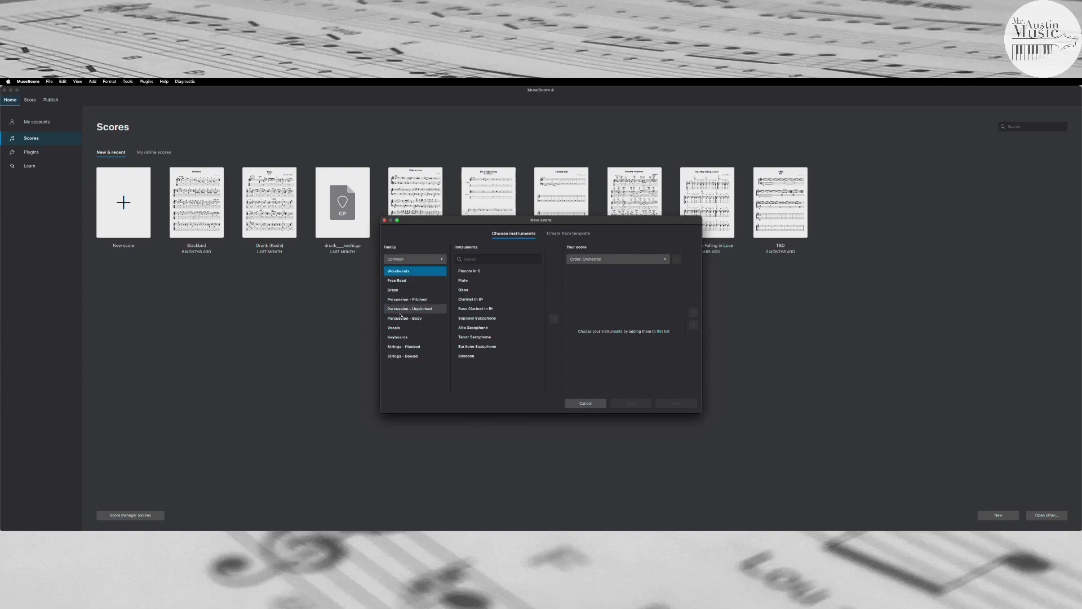
left_click(406, 291)
key("Down")
key("Down")
key("Down")
key("Down")
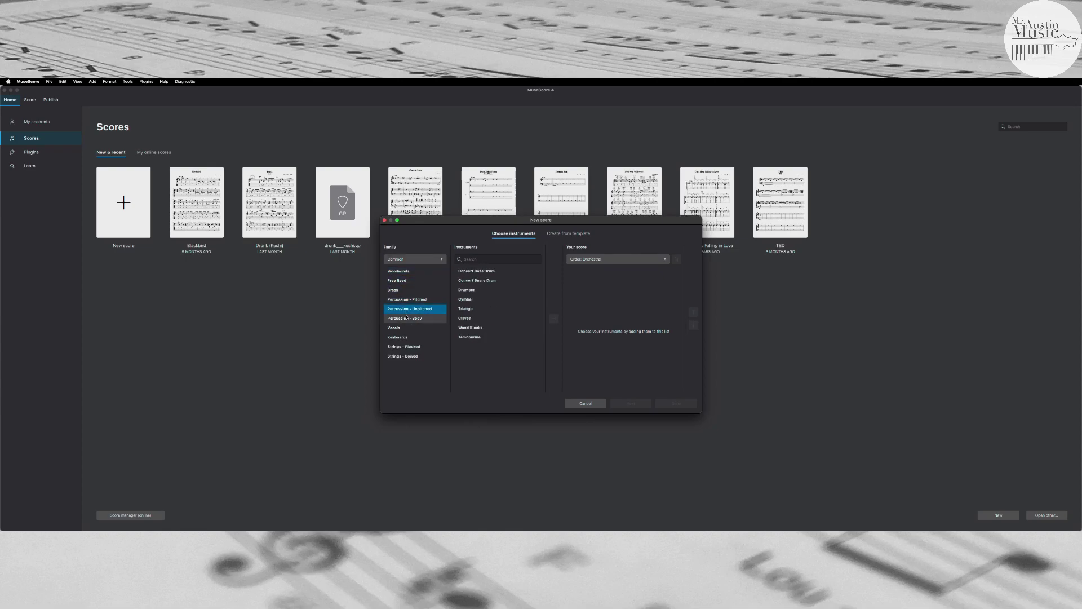
left_click(400, 271)
Search for 'guitar' and add Guitar (treble clef) to the score's instruments
left_click(488, 261)
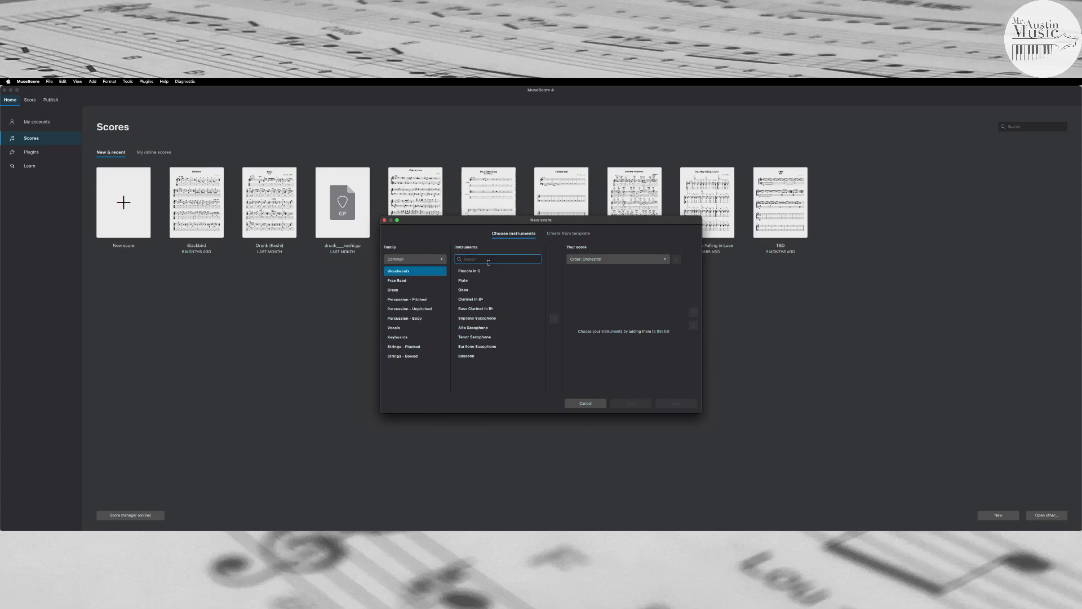
type("guitar")
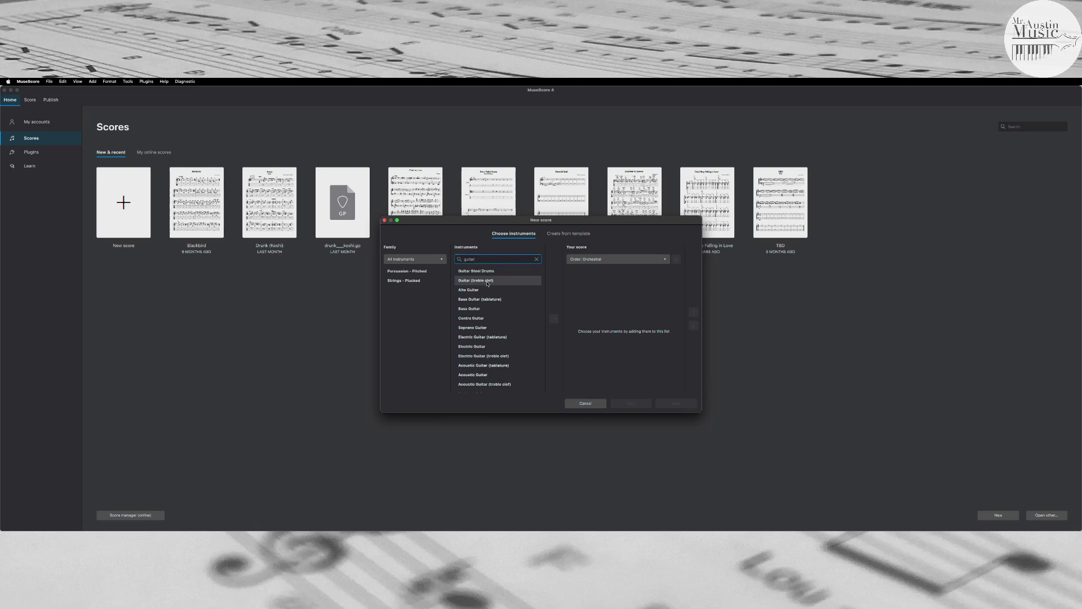
left_click(488, 283)
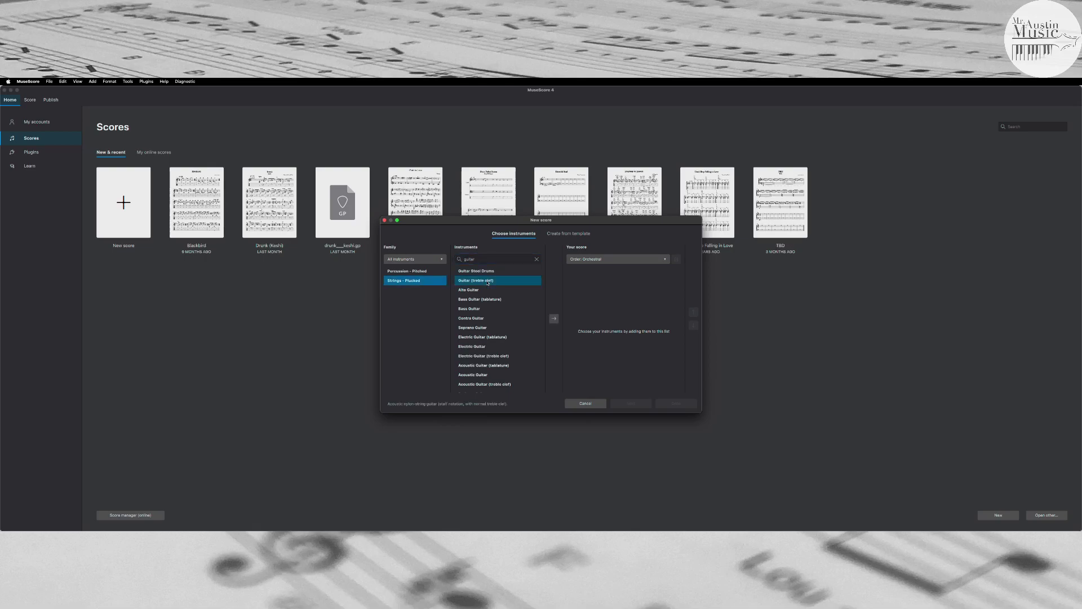
left_click(552, 320)
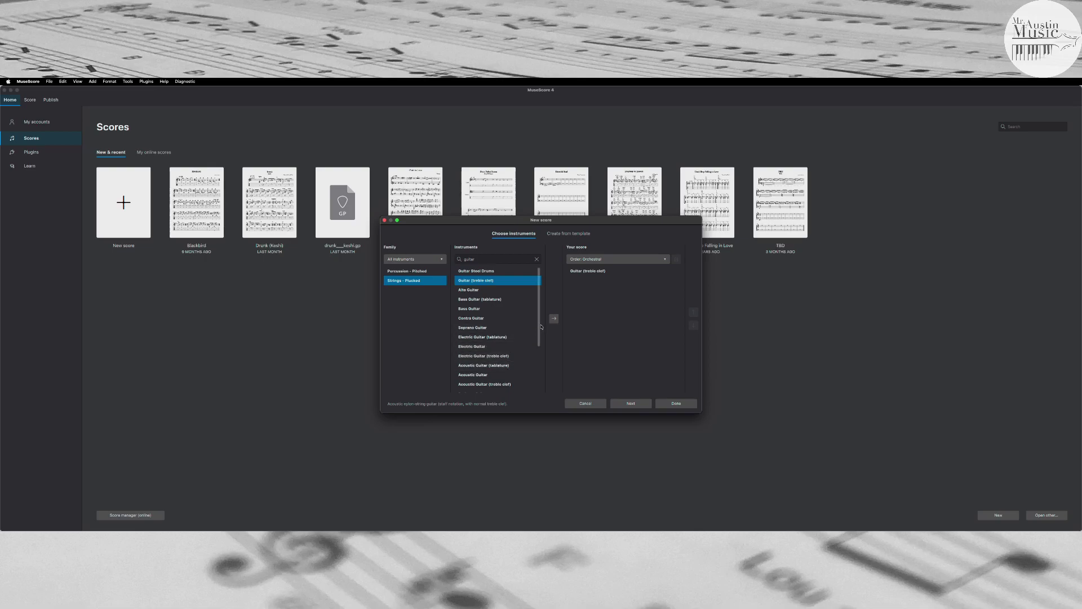
scroll(540, 326, "down", 3)
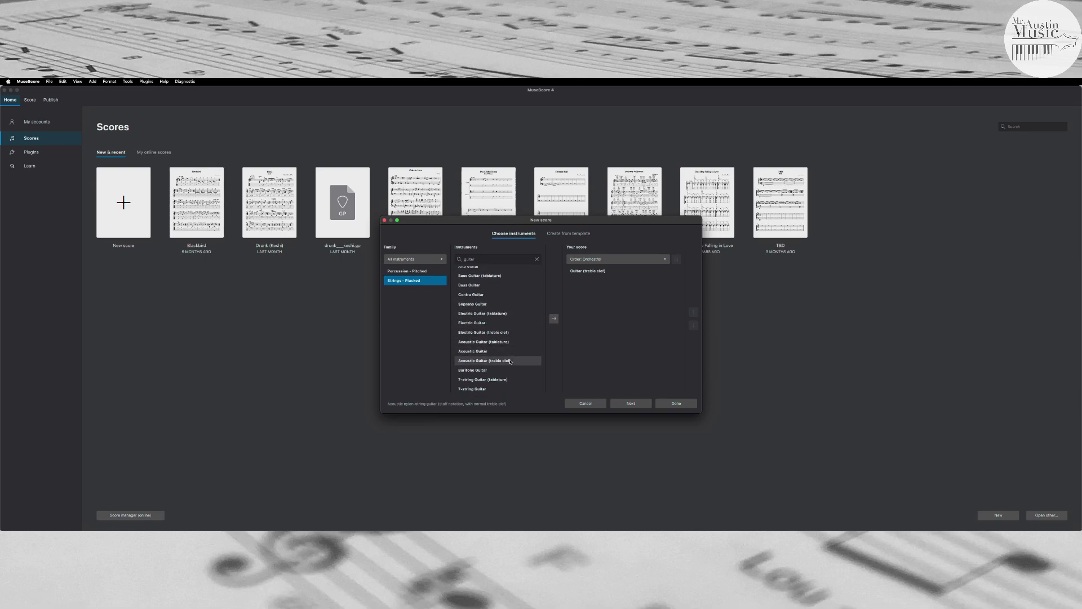
scroll(539, 349, "down", 2)
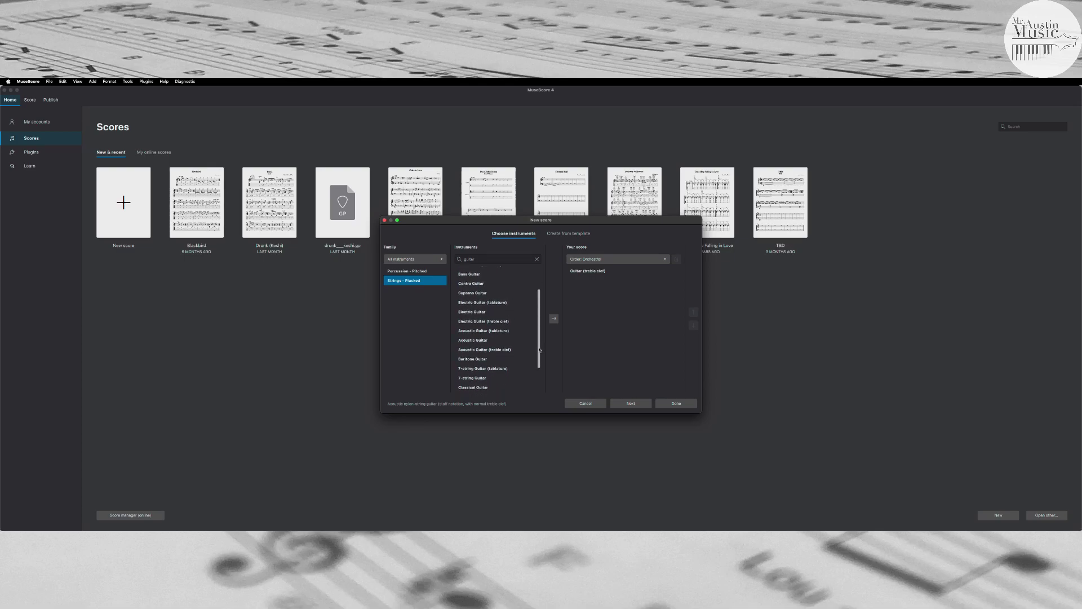
left_click_drag(538, 352, 540, 315)
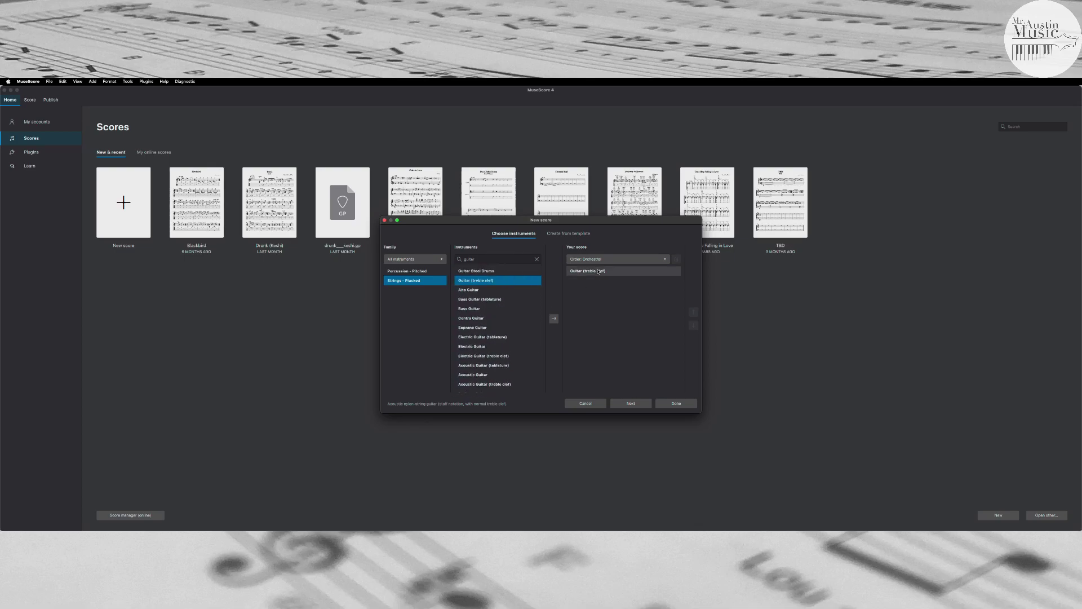
Show a tempo marking on the new score and set it to 60
left_click(626, 406)
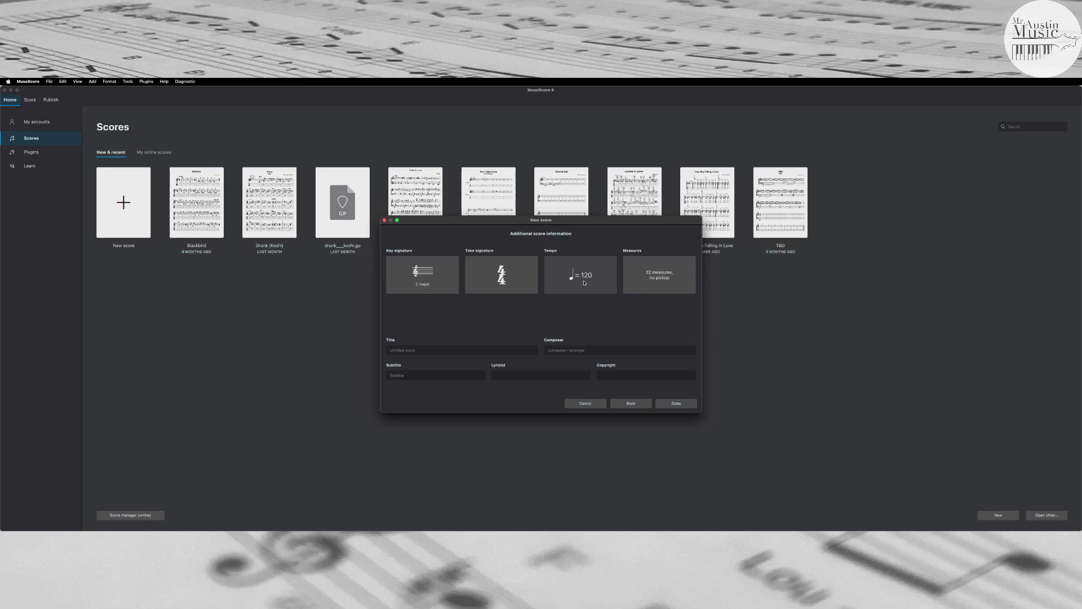
left_click(584, 283)
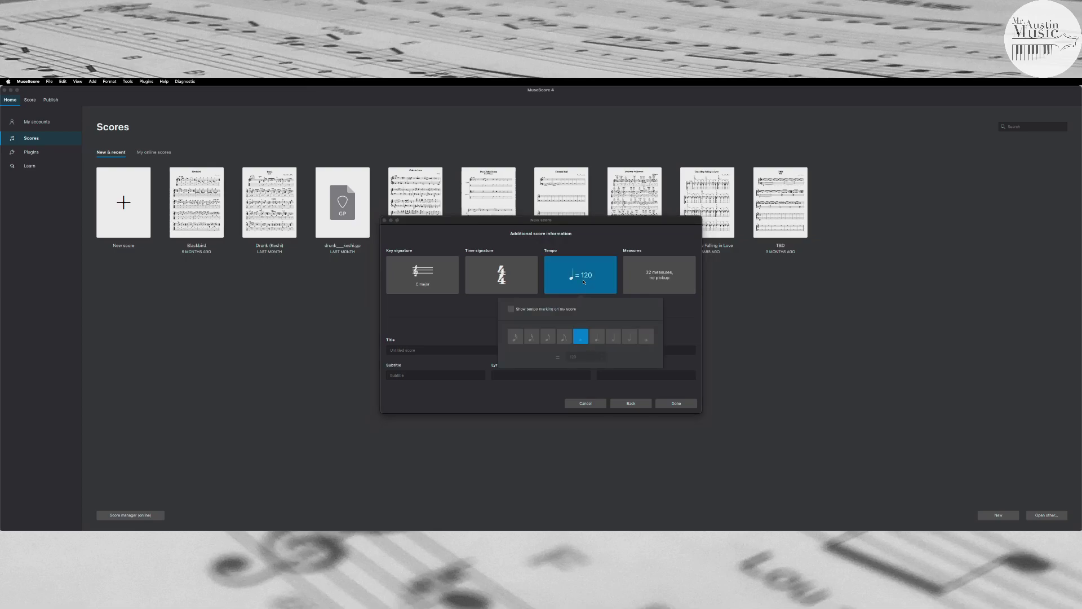
left_click(511, 309)
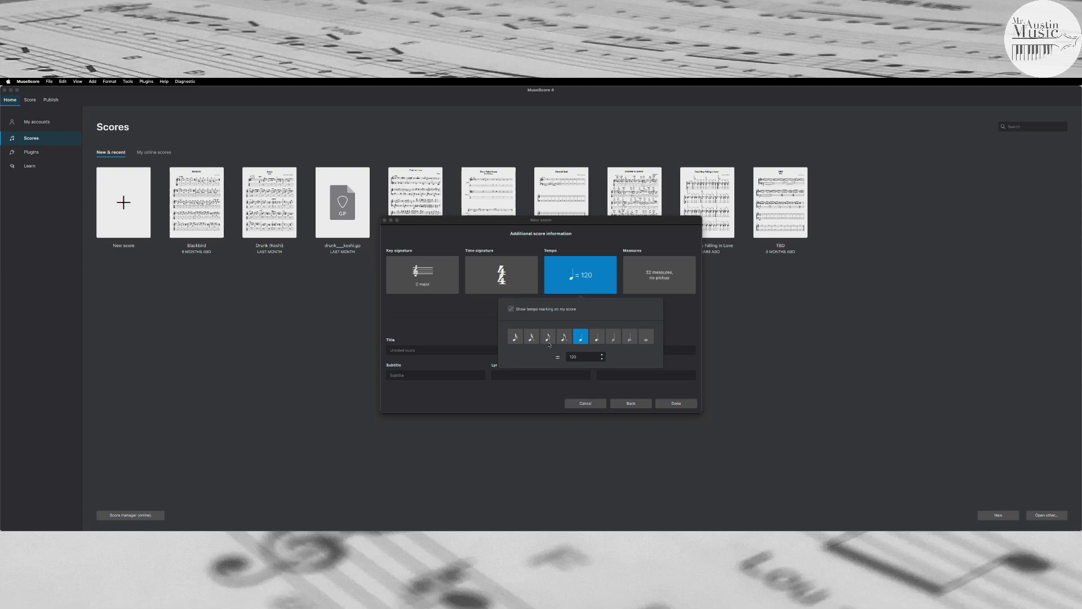
double_click(583, 358)
type("60")
Set the initial number of measures to 4
left_click(658, 277)
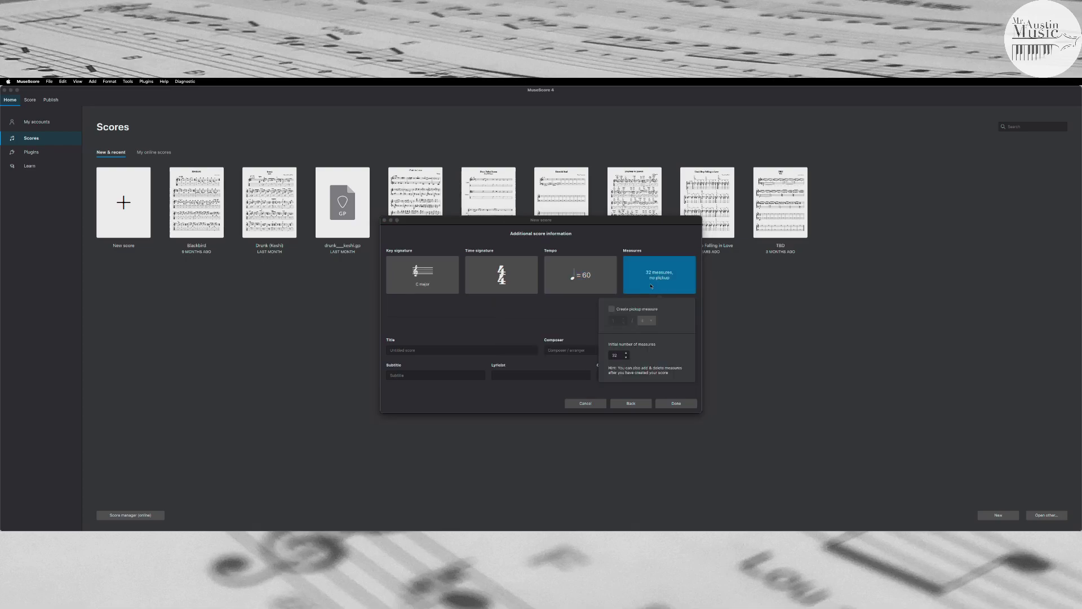
left_click(614, 355)
type("4")
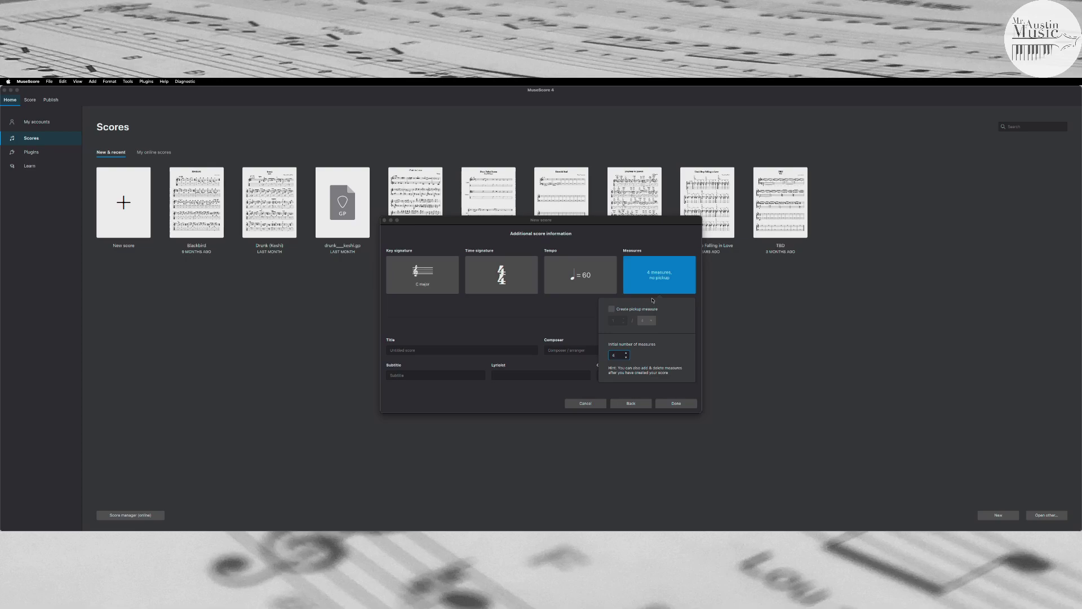
Title the score 'Example for Practicing in MuseScore', leaving lyricist and copyright empty
left_click(537, 311)
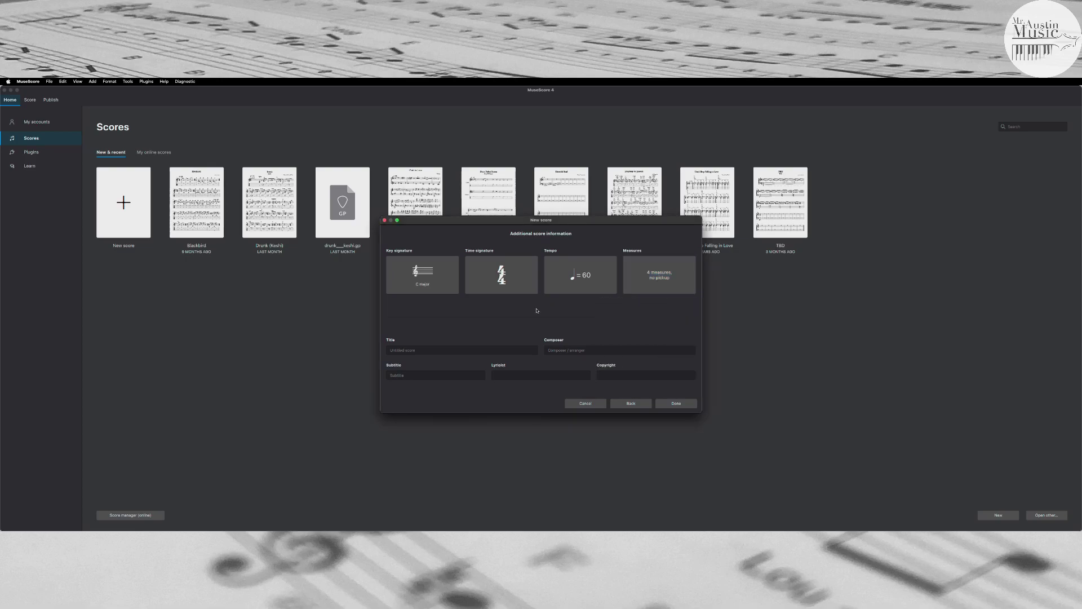
left_click(458, 350)
type("Example for Practicing in MuseScore")
left_click(530, 376)
left_click(629, 376)
left_click(614, 389)
left_click(665, 403)
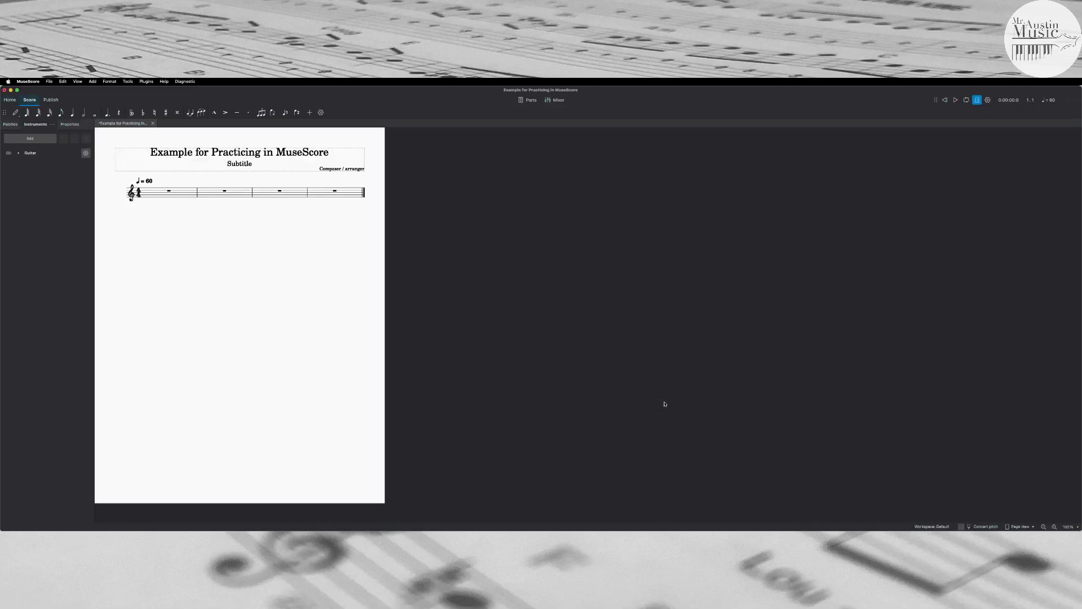
scroll(451, 341, "left", 10)
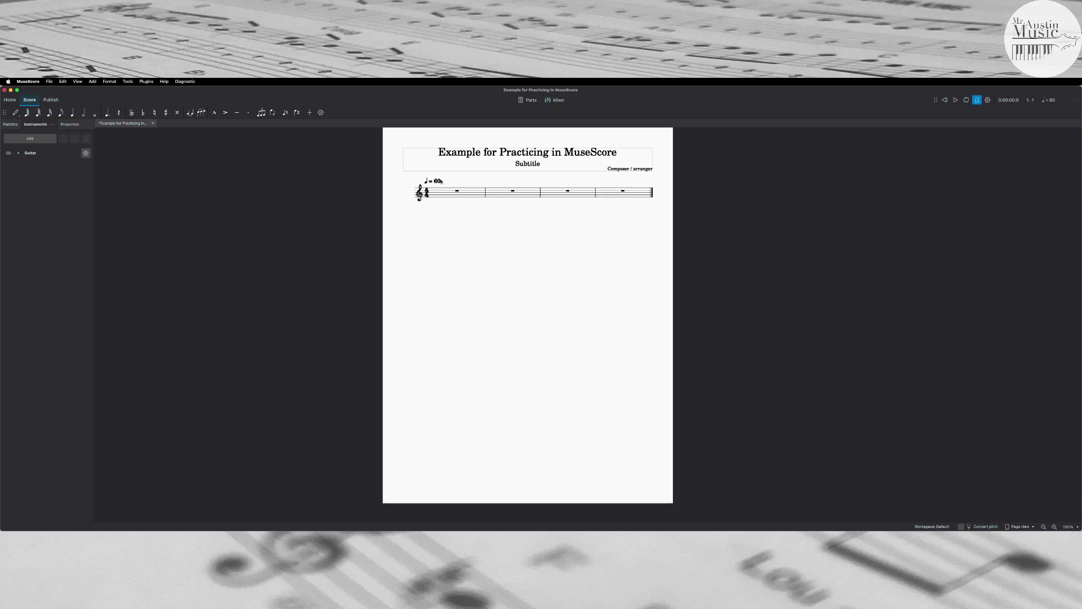
left_click(978, 101)
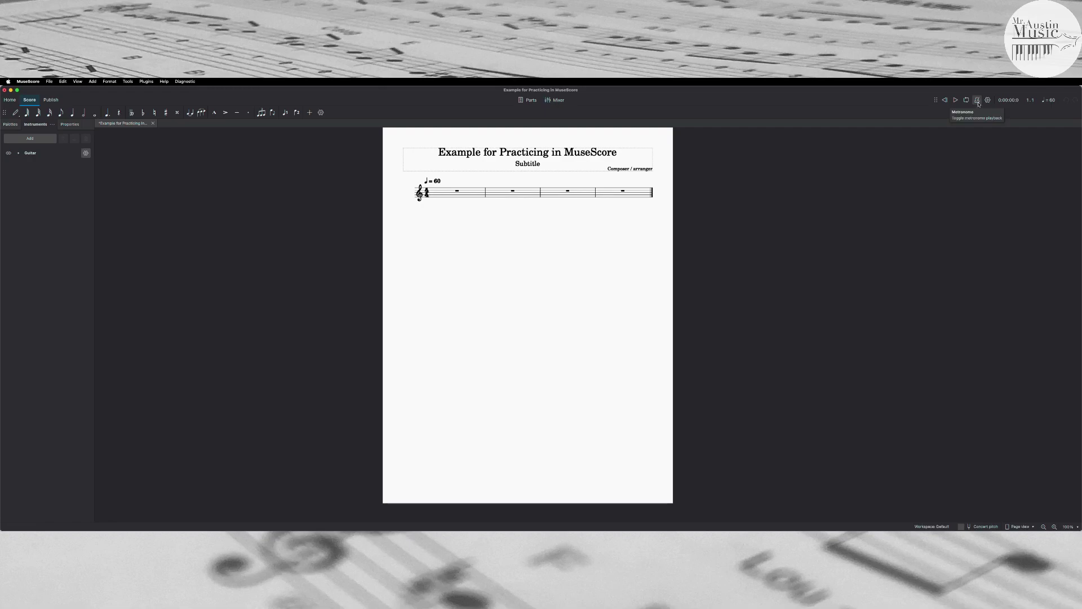
left_click(957, 101)
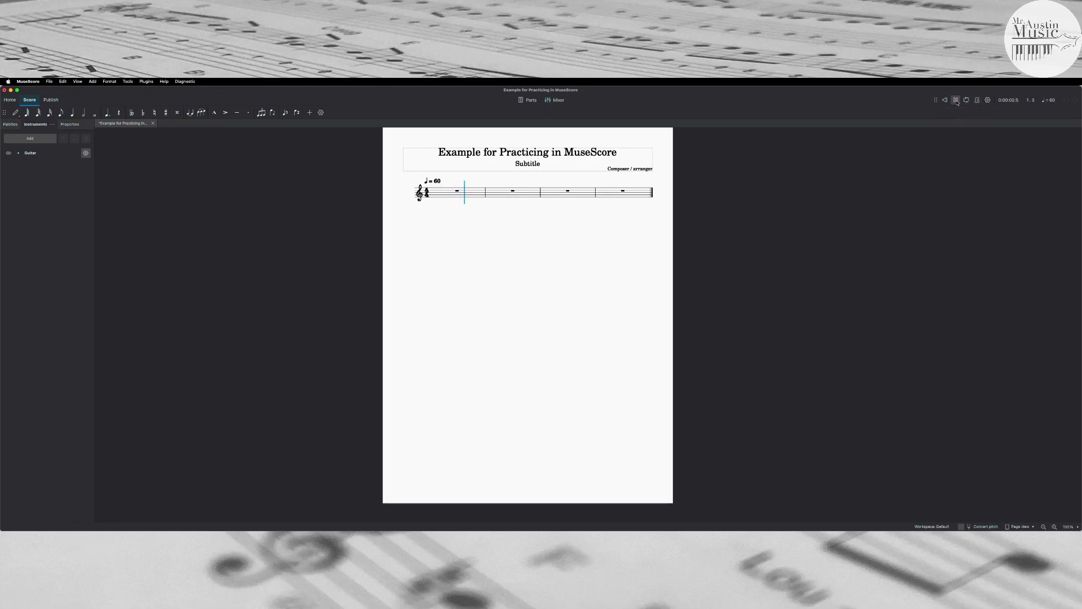
left_click(957, 101)
left_click(978, 100)
left_click(955, 101)
left_click(955, 100)
left_click(977, 100)
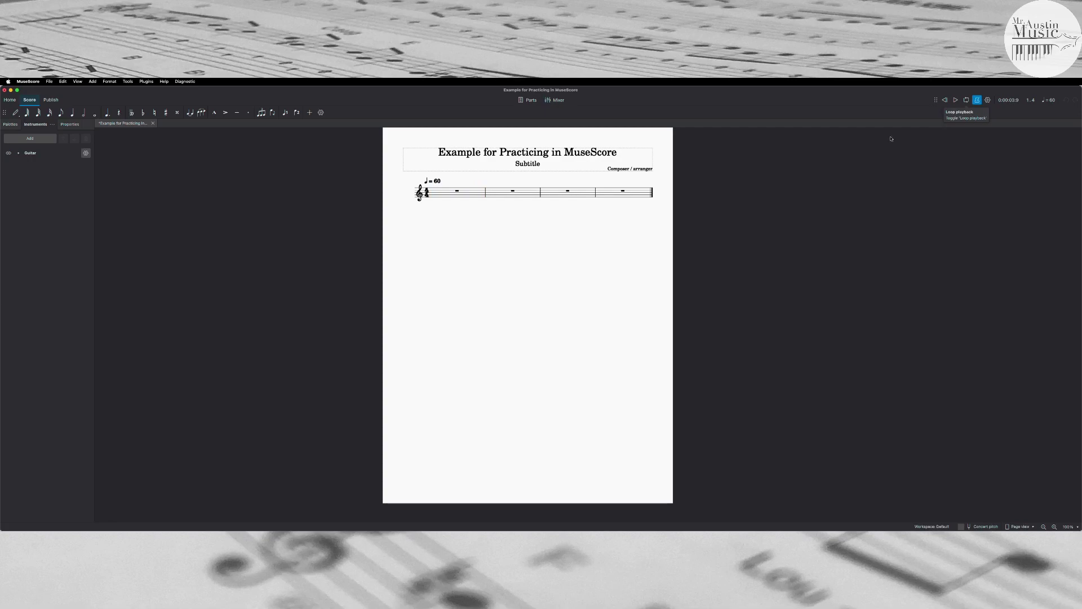
left_click(472, 196)
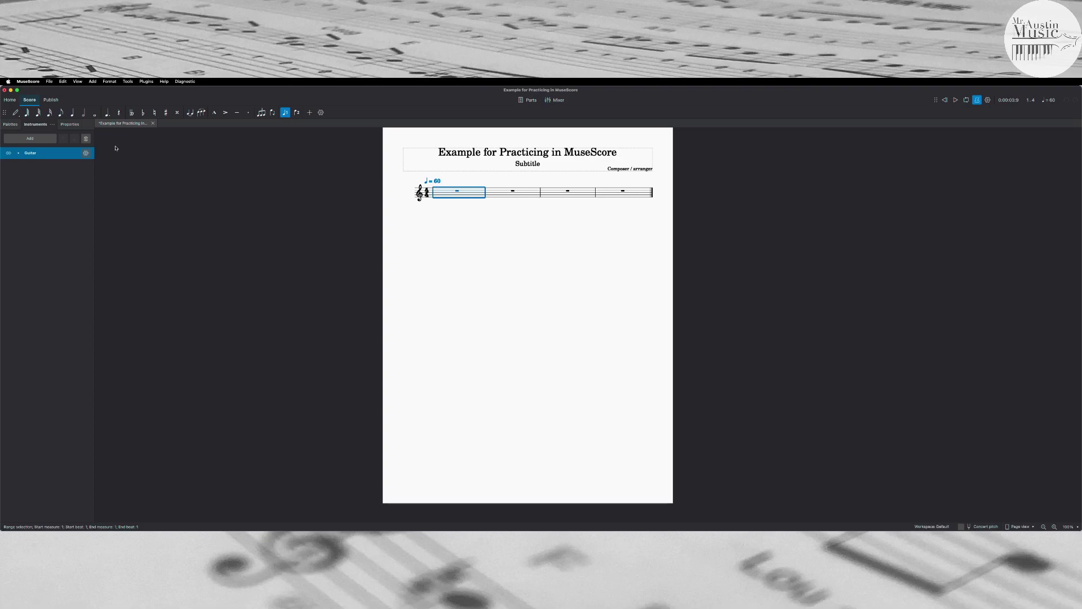
Enter note input mode at quarter-note duration after trying the other note-length shortcuts
left_click(73, 114)
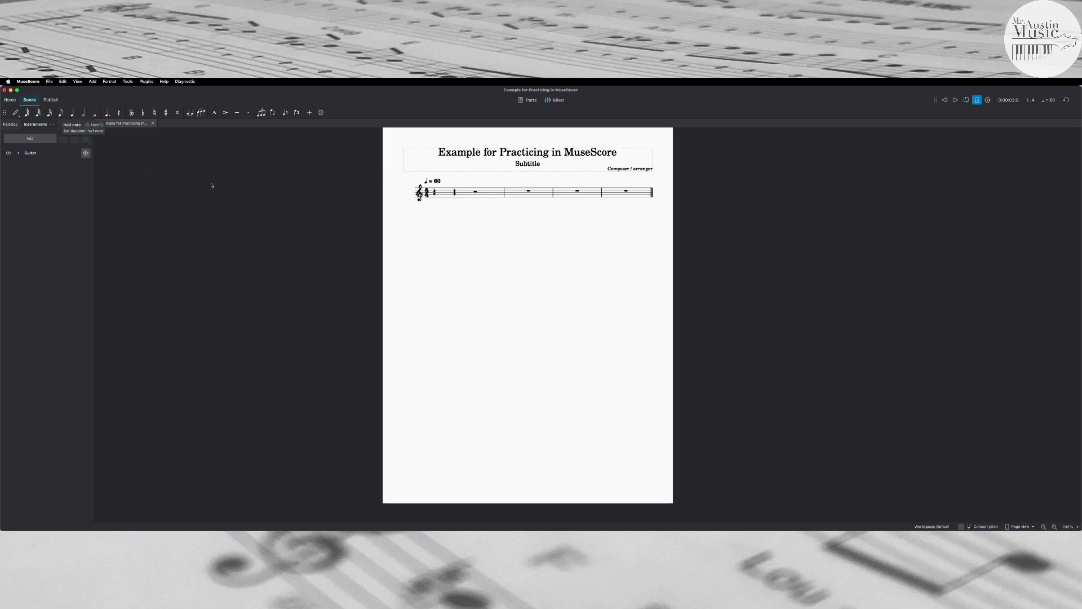
key("n")
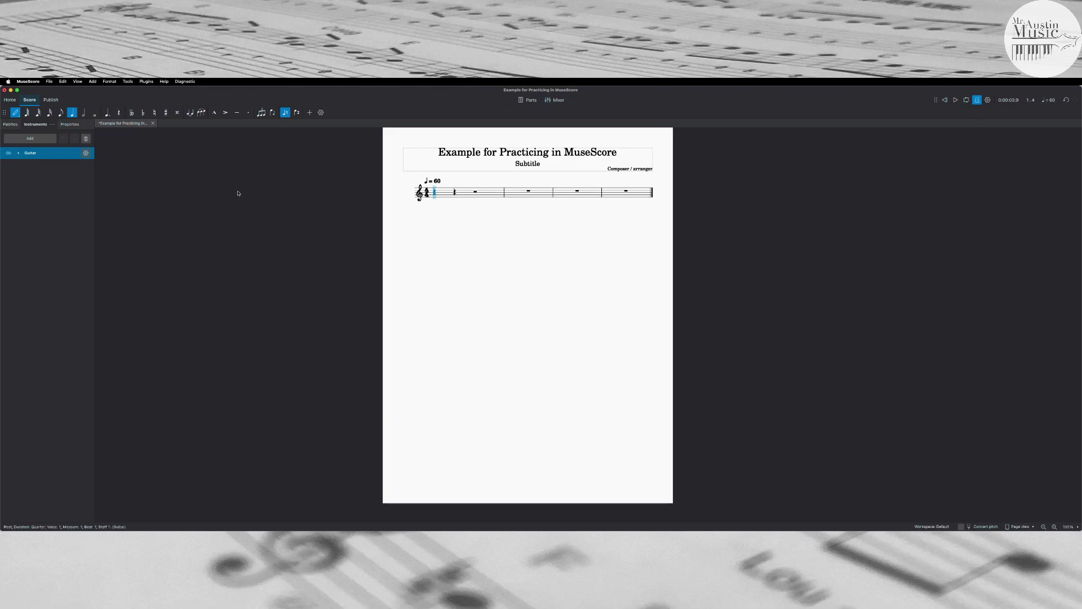
key("6")
key("7")
key("4")
key("3")
key("2")
key("1")
key("5")
Write quarter notes E5-F5-G5-F5 in measure 1 and E5-E5-G5-F5 in measure 2
left_click(436, 192)
left_click(456, 189)
left_click(477, 187)
left_click(491, 189)
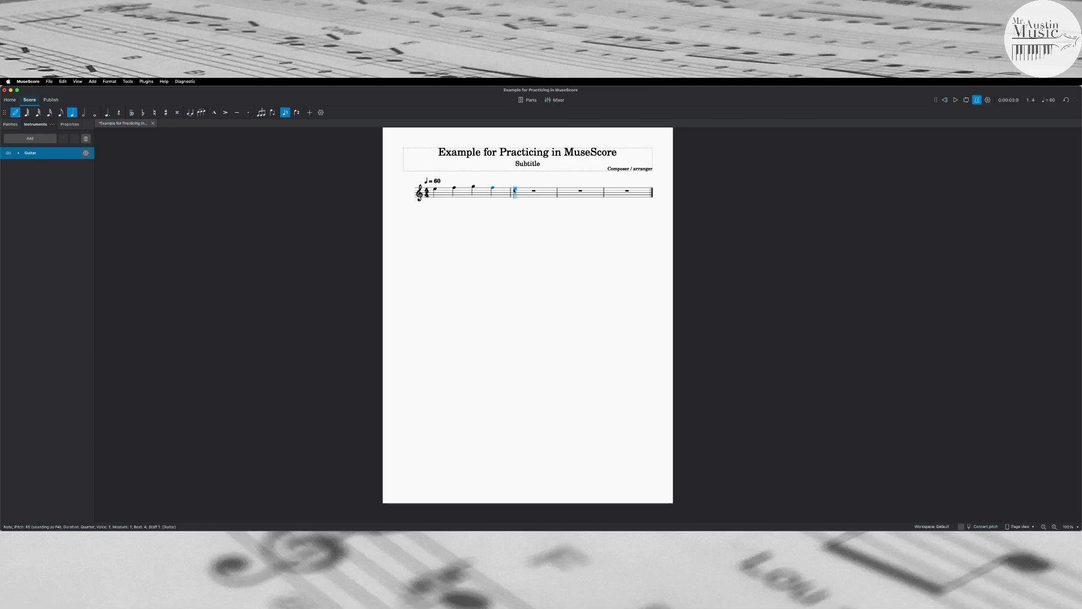
left_click(510, 189)
left_click(524, 188)
left_click(542, 188)
left_click(548, 190)
Write E5-F5-G5-F5 in measure 3 and a whole-note E5 in measure 4
left_click(573, 190)
left_click(578, 187)
left_click(602, 189)
left_click(602, 189)
key("7")
left_click(621, 190)
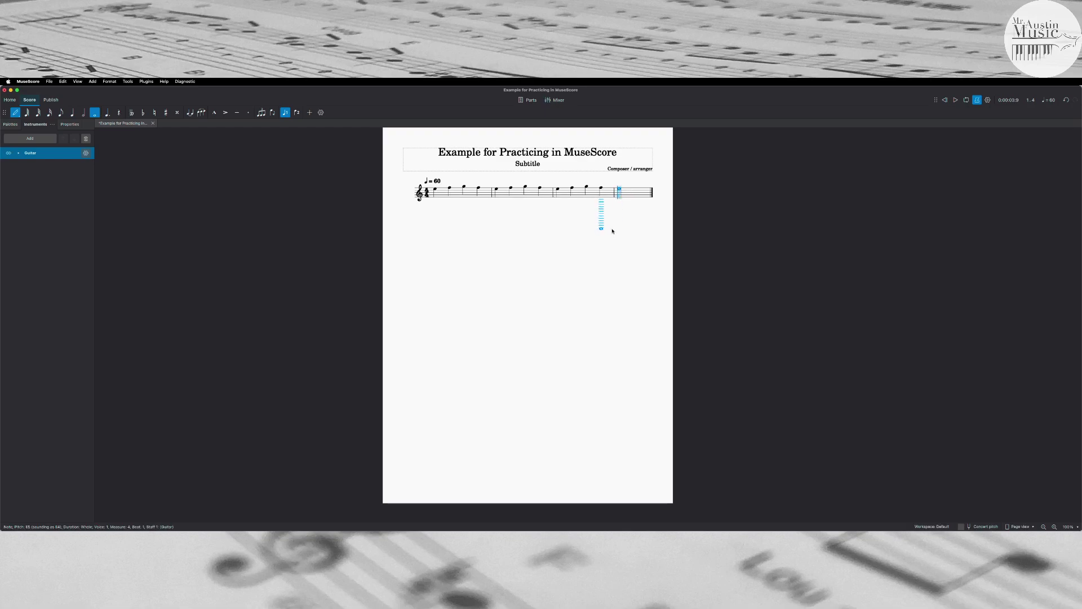
key("Escape")
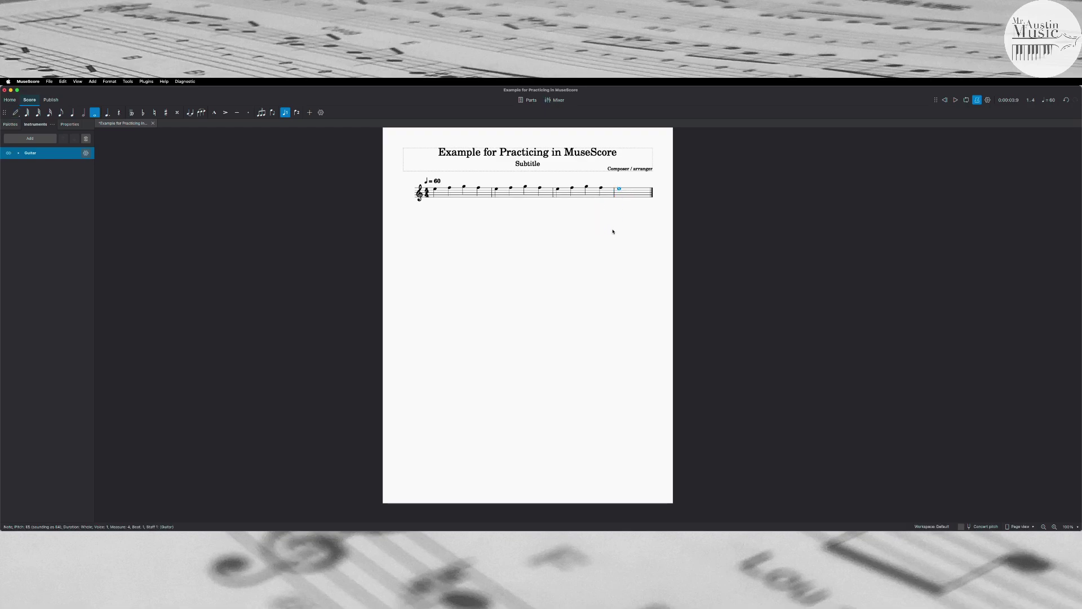
Play back the four-measure melody, stop it, and clear the selection
left_click(955, 100)
left_click(956, 102)
left_click(583, 233)
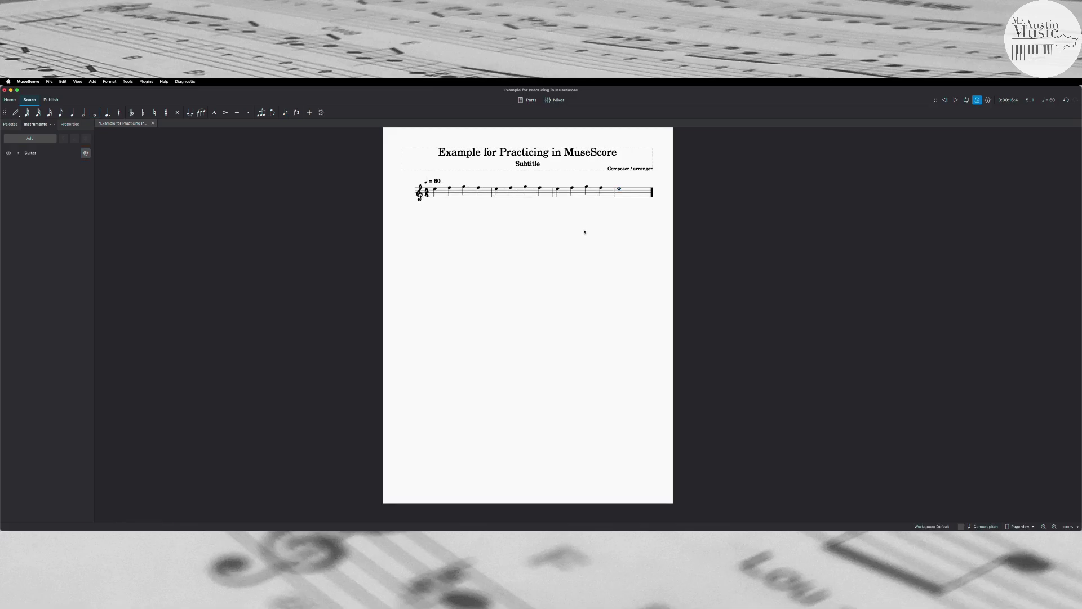
Change the tempo marking from 60 to 70 and play the score back
left_click(439, 182)
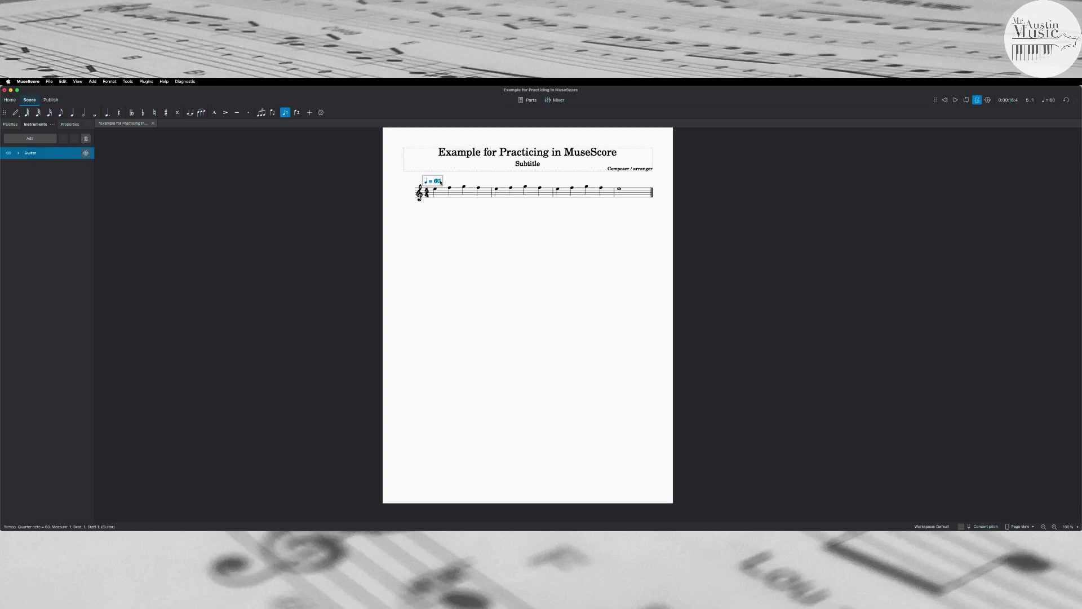
key("BackSpace")
key("BackSpace")
type("70")
left_click(465, 224)
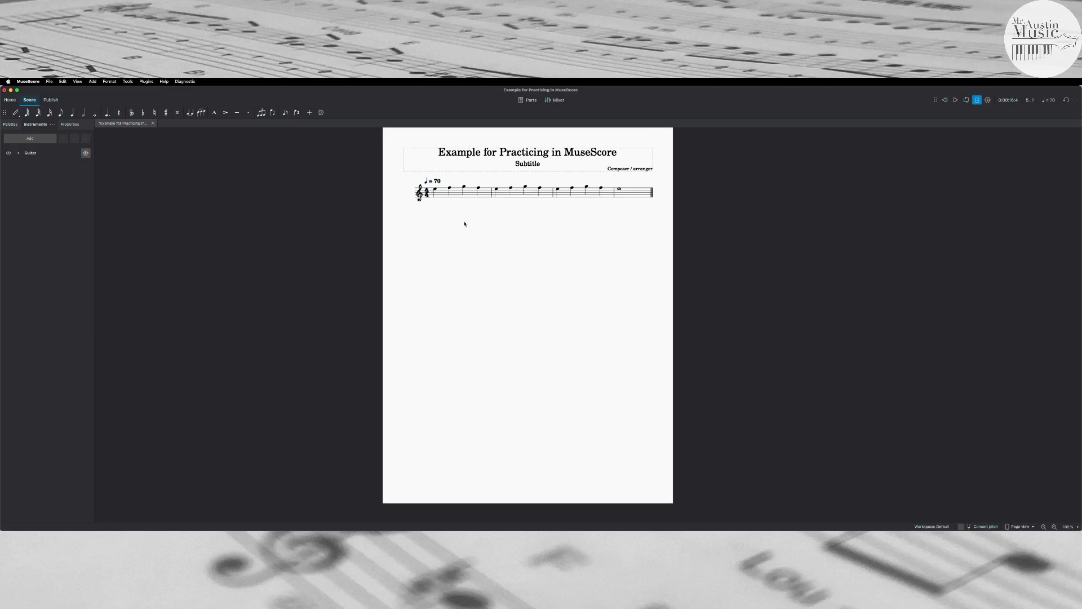
left_click(956, 100)
left_click(957, 101)
Change the tempo marking from 70 to 120 and replay the score from the beginning
left_click(437, 182)
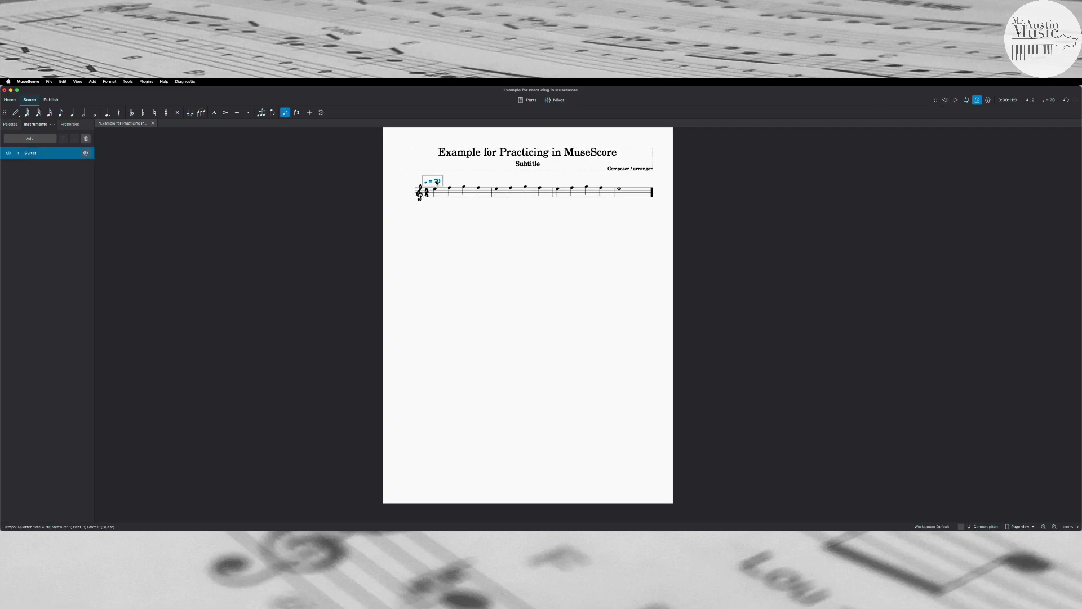
double_click(438, 181)
type("120")
left_click(506, 229)
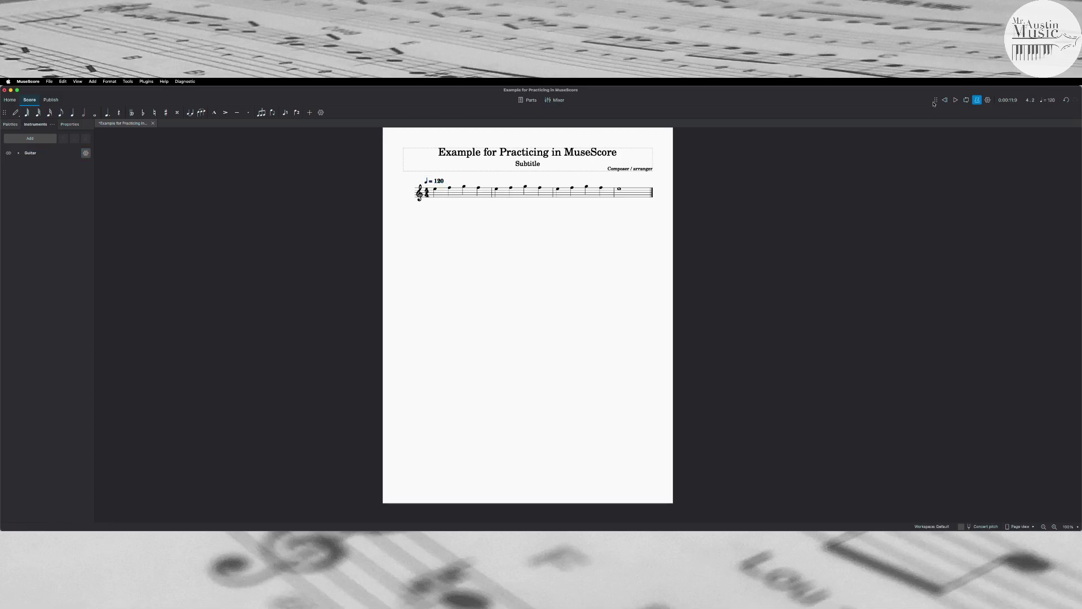
left_click(950, 102)
left_click(955, 103)
Loop playback over measure 1, play the loop, then pause
left_click(966, 101)
left_click(967, 100)
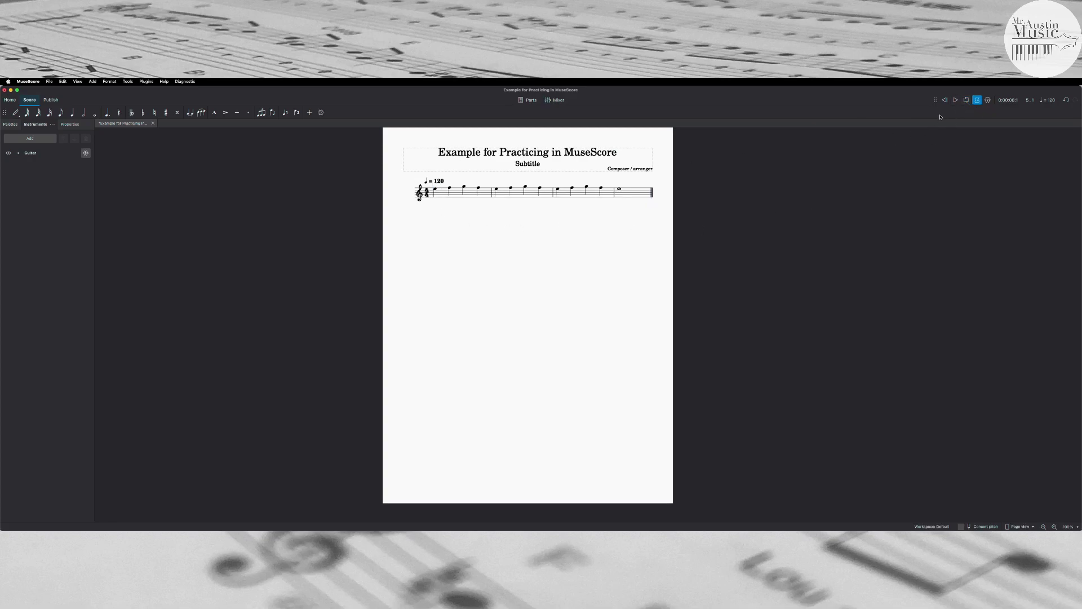
left_click(460, 197)
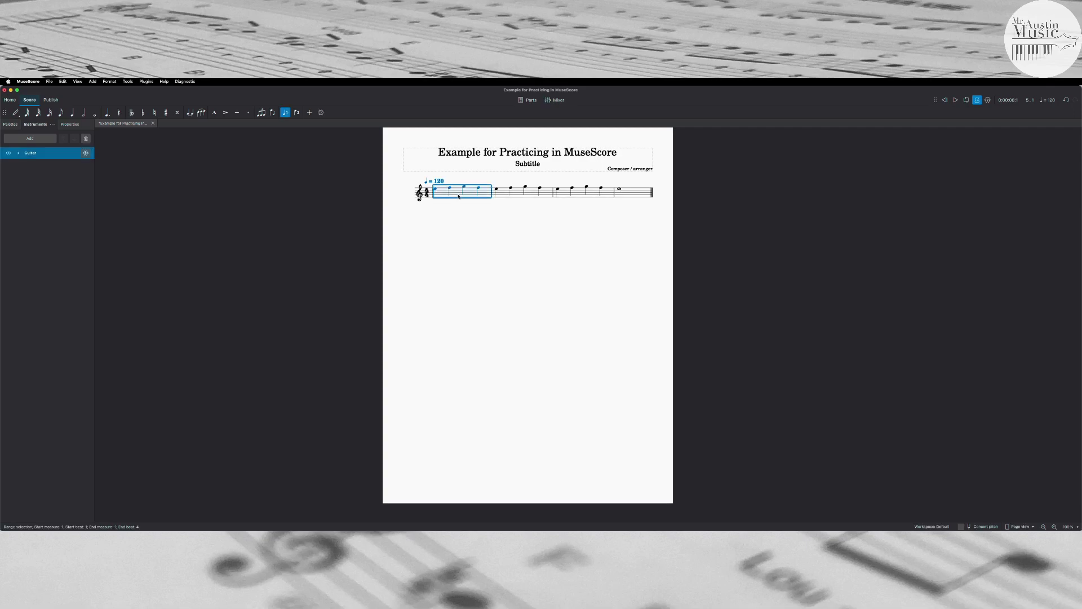
left_click(967, 101)
left_click(956, 100)
left_click(957, 101)
Change the tempo marking from 120 to 100 and play the looped measure
left_click(441, 181)
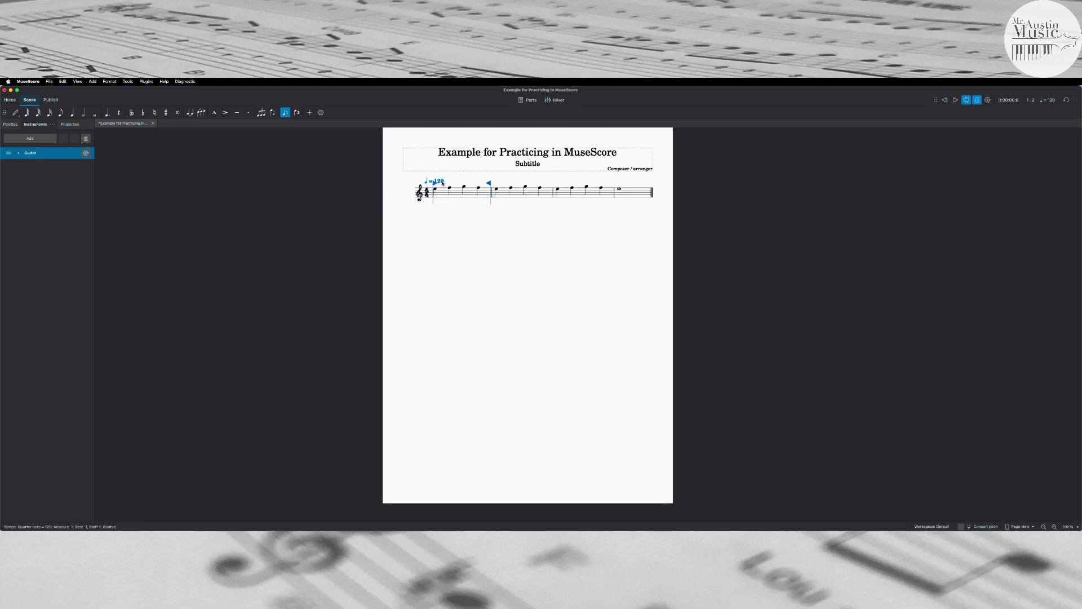
double_click(443, 182)
type("100")
left_click(955, 100)
Delete the Subtitle and Composer / arranger placeholder texts
left_click(530, 166)
key("Delete")
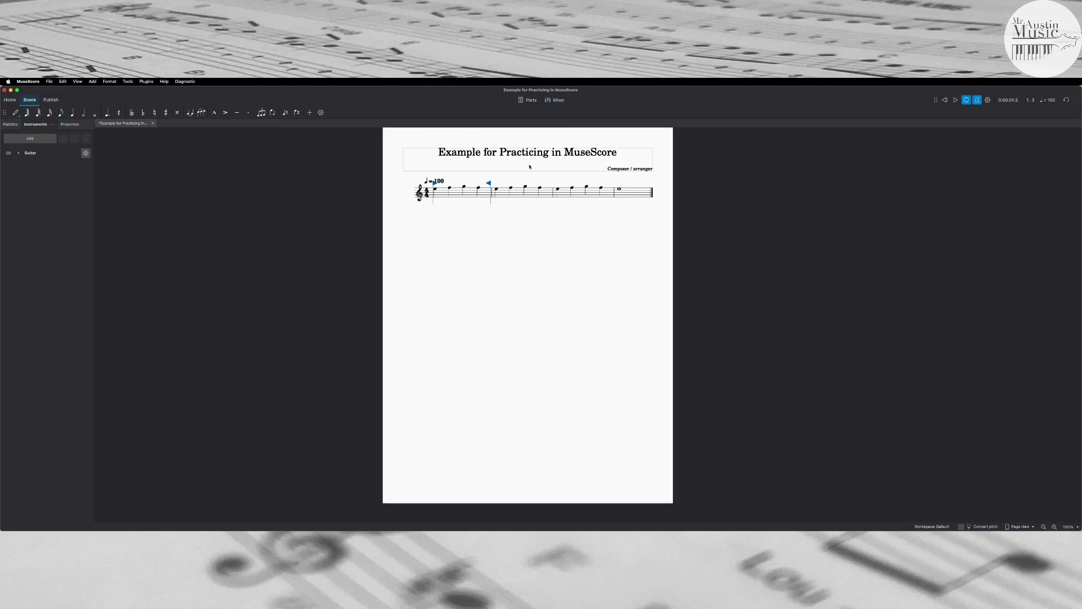
left_click(625, 169)
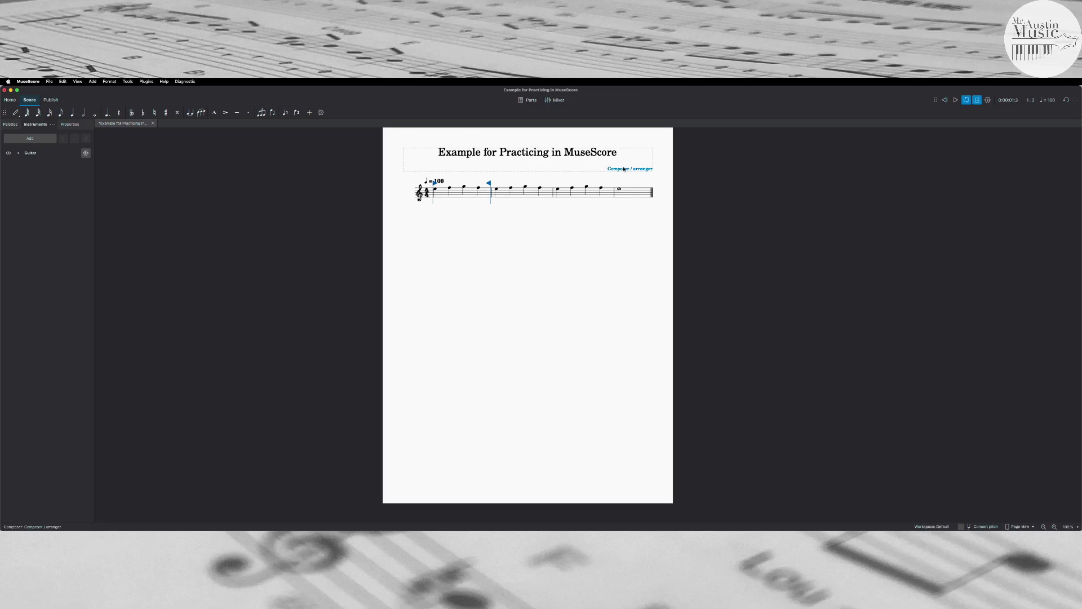
key("Delete")
Loop playback over measures 1–2, then switch looping off
left_click(454, 197)
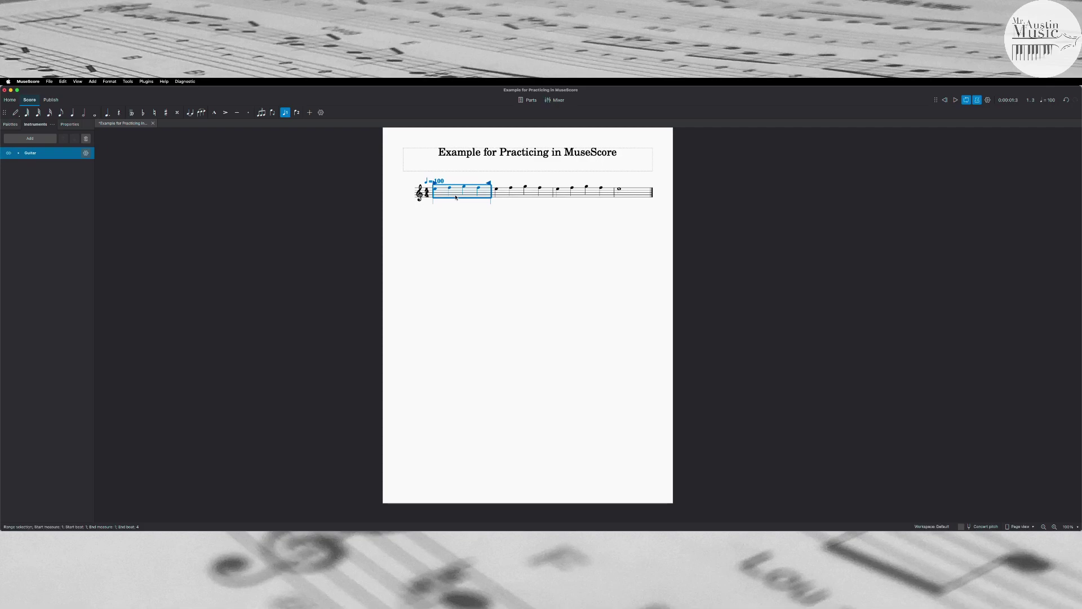
left_click(519, 195, "shift")
left_click(966, 102)
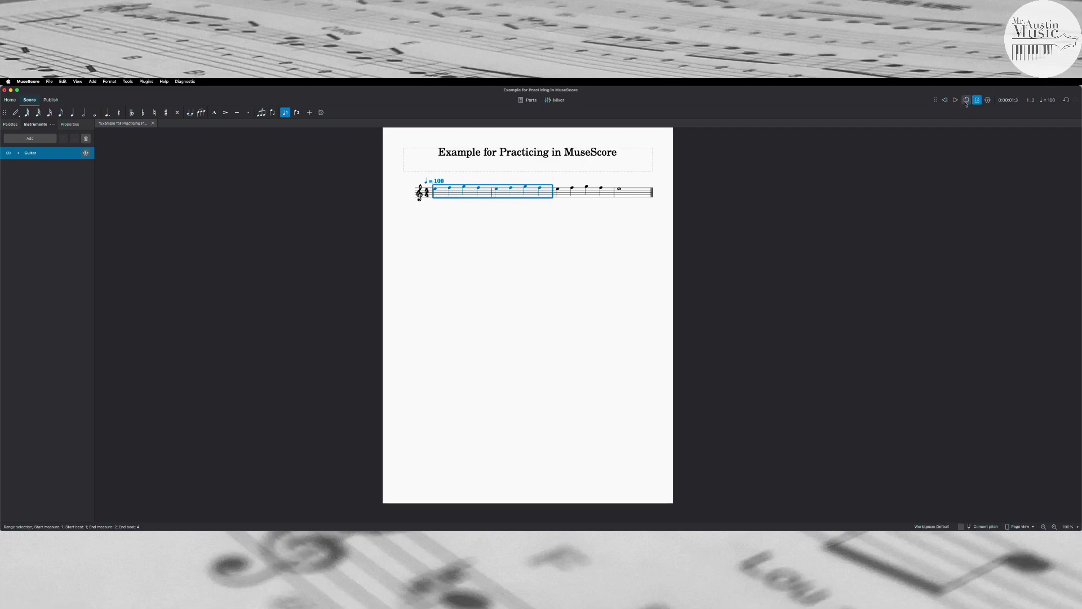
left_click(967, 102)
left_click(967, 102)
Loop playback over measures 1–3, then turn looping off and clear the selection
left_click(580, 192, "shift")
left_click(967, 101)
left_click(966, 101)
left_click(441, 238)
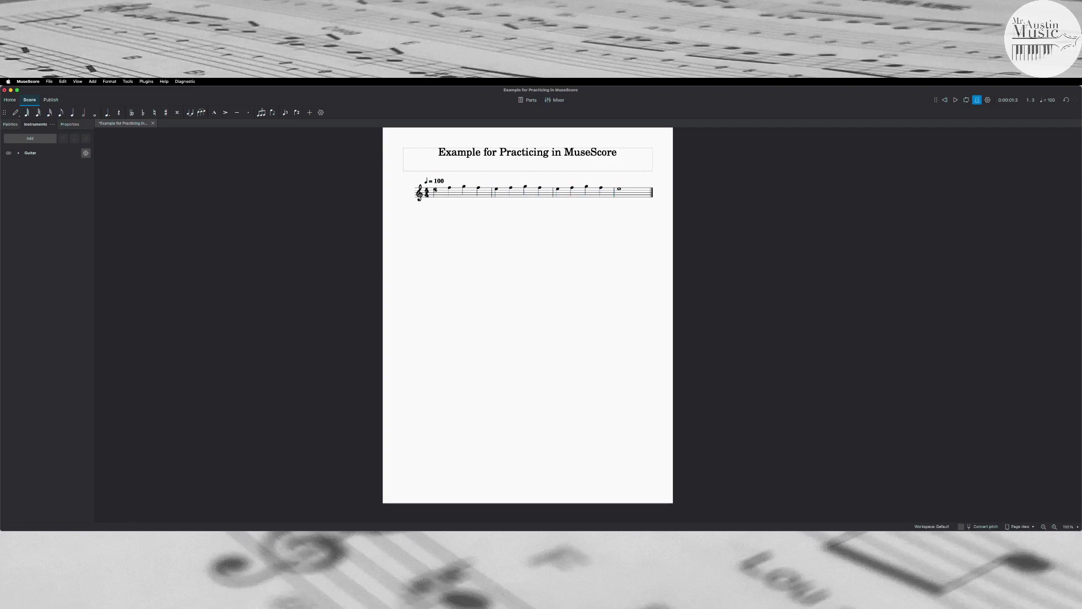
Loop the first two notes of measure 1, then turn looping off and deselect
left_click(436, 190)
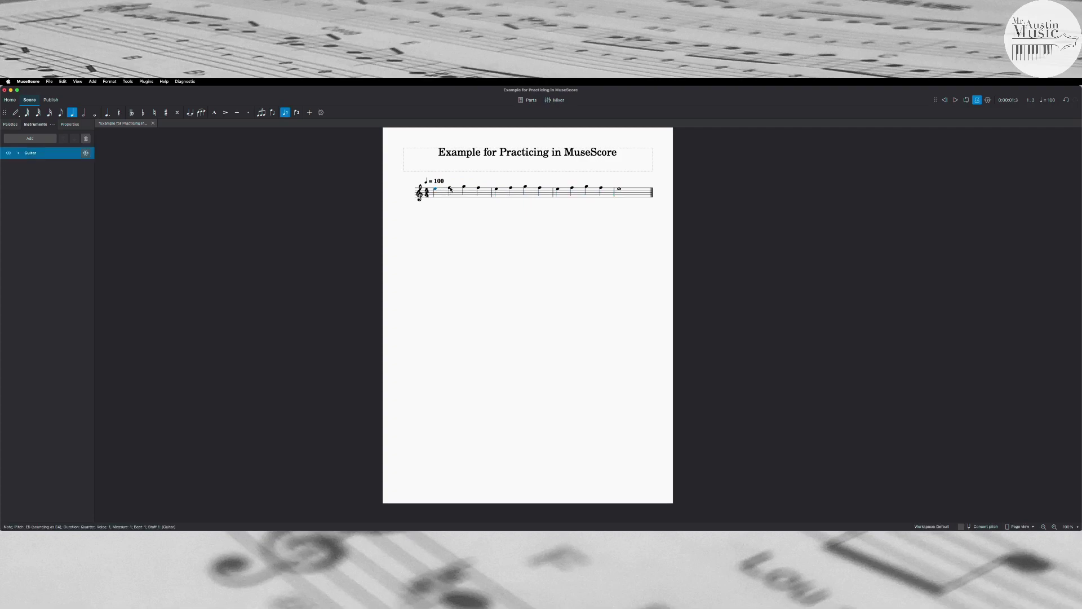
left_click(449, 190, "shift")
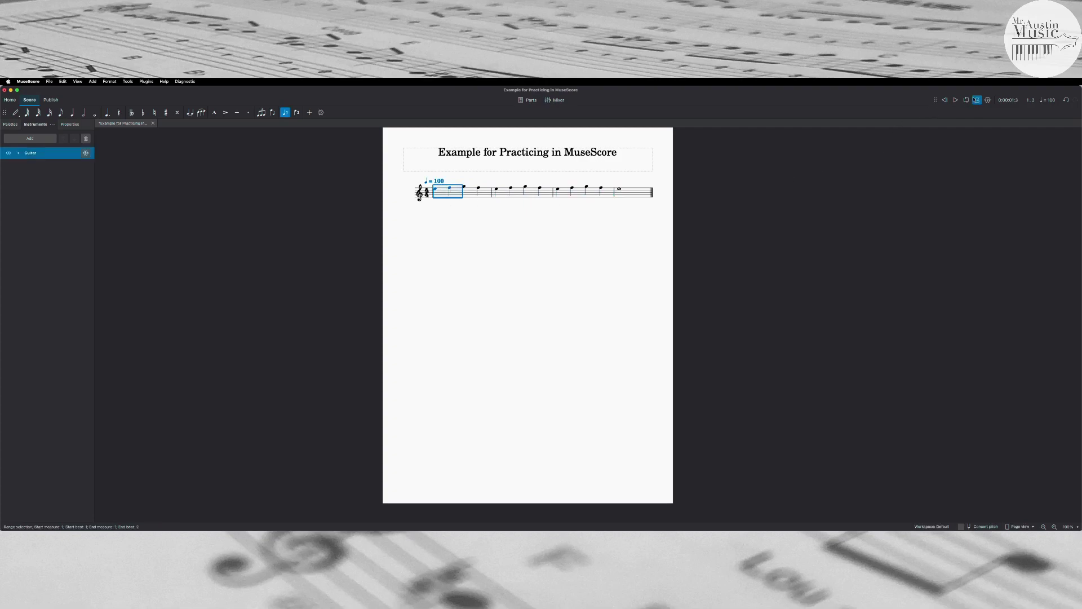
left_click(968, 100)
left_click(968, 99)
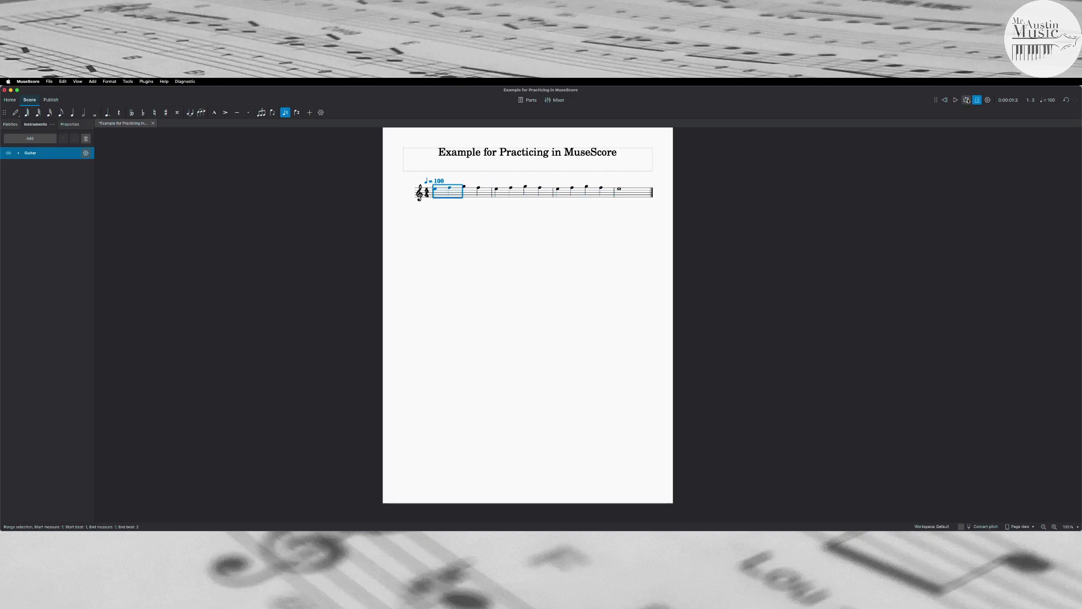
left_click(570, 251)
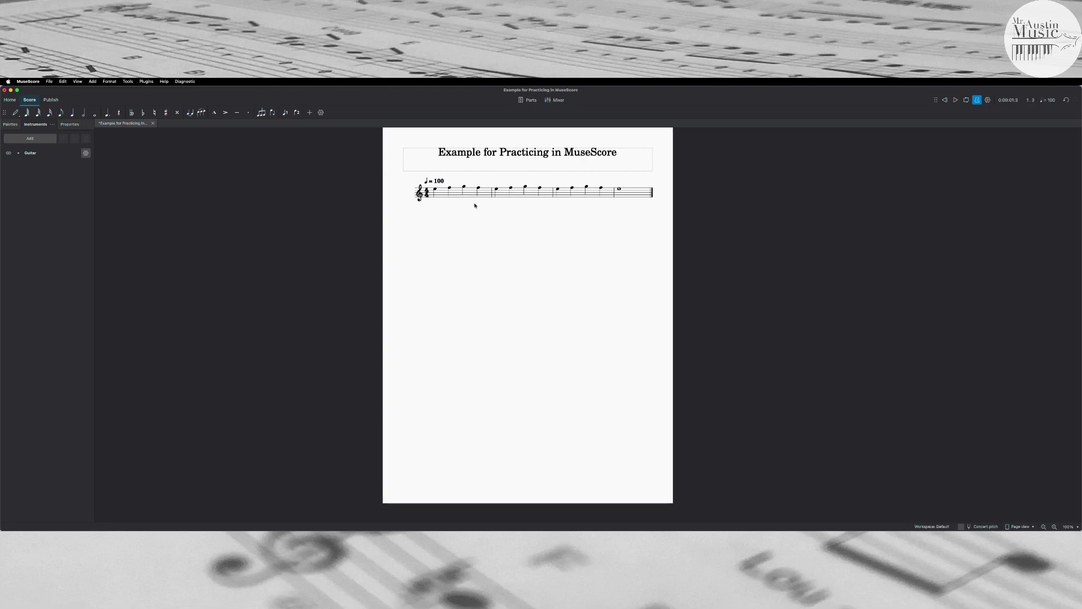
Change the tempo marking from quarter note = 100 to 60
left_click(441, 182)
double_click(441, 182)
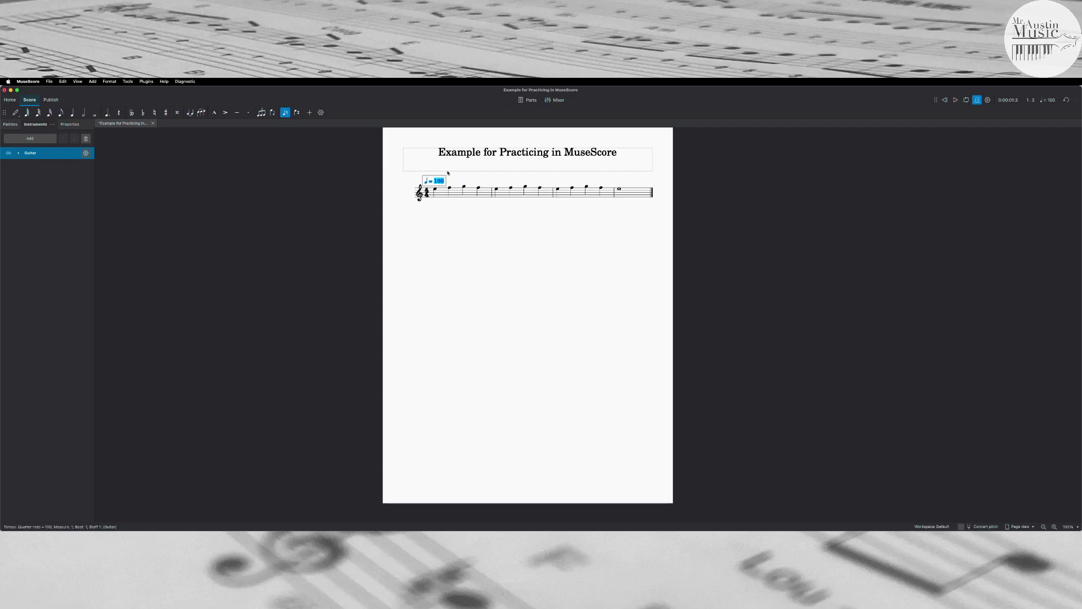
type("60")
key("BackSpace")
key("BackSpace")
type("80")
key("BackSpace")
key("BackSpace")
type("60")
key("Escape")
key("Escape")
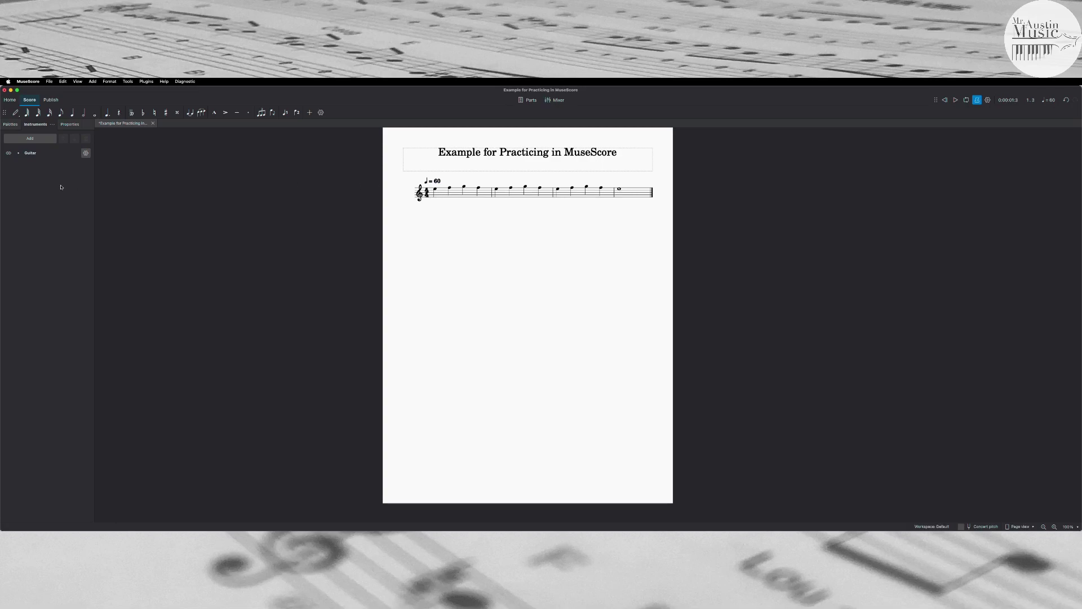
Create a linked copy of the guitar's treble-clef staff from the Instruments panel
left_click(20, 153)
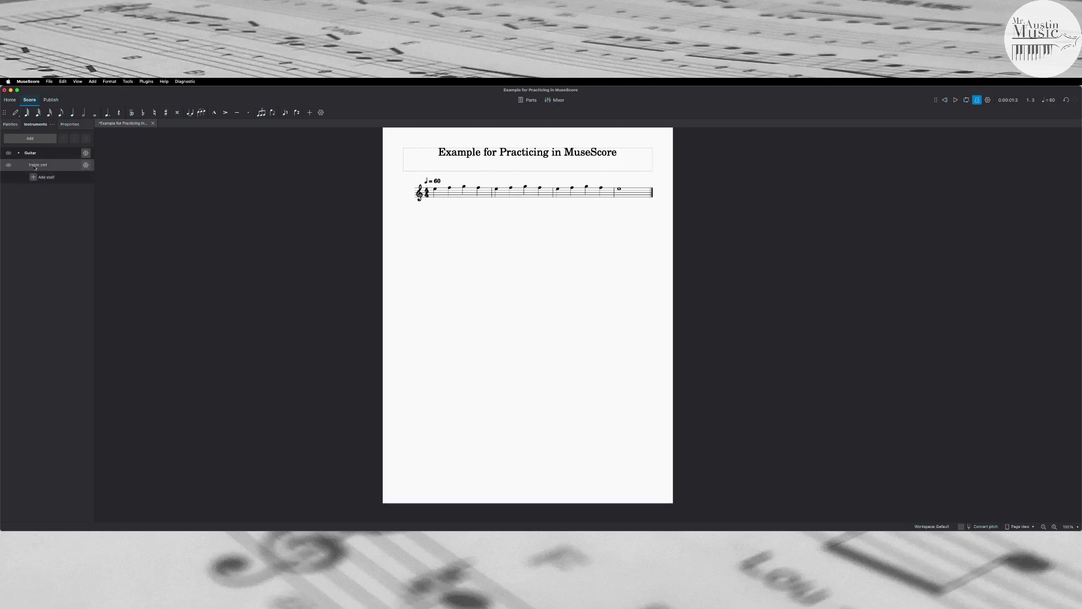
left_click(85, 165)
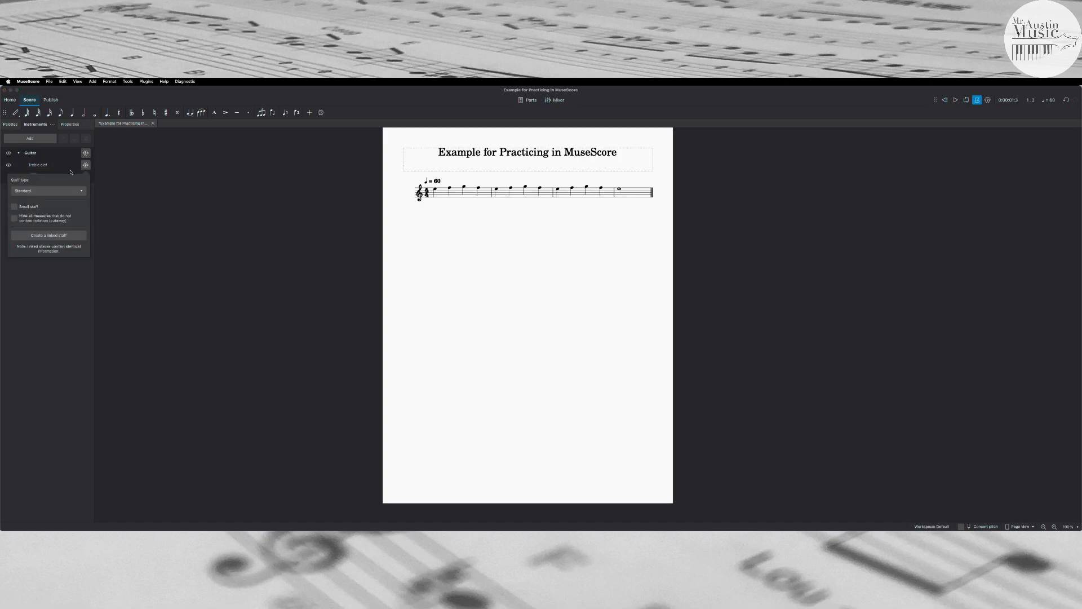
left_click(50, 235)
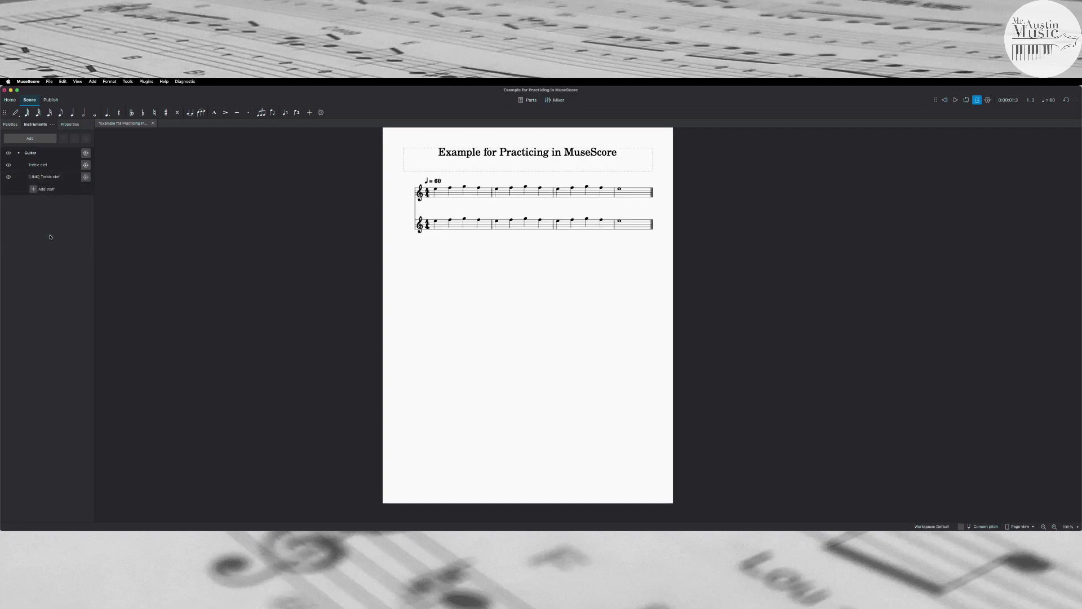
Change the linked staff's type to 6-string tablature
left_click(85, 179)
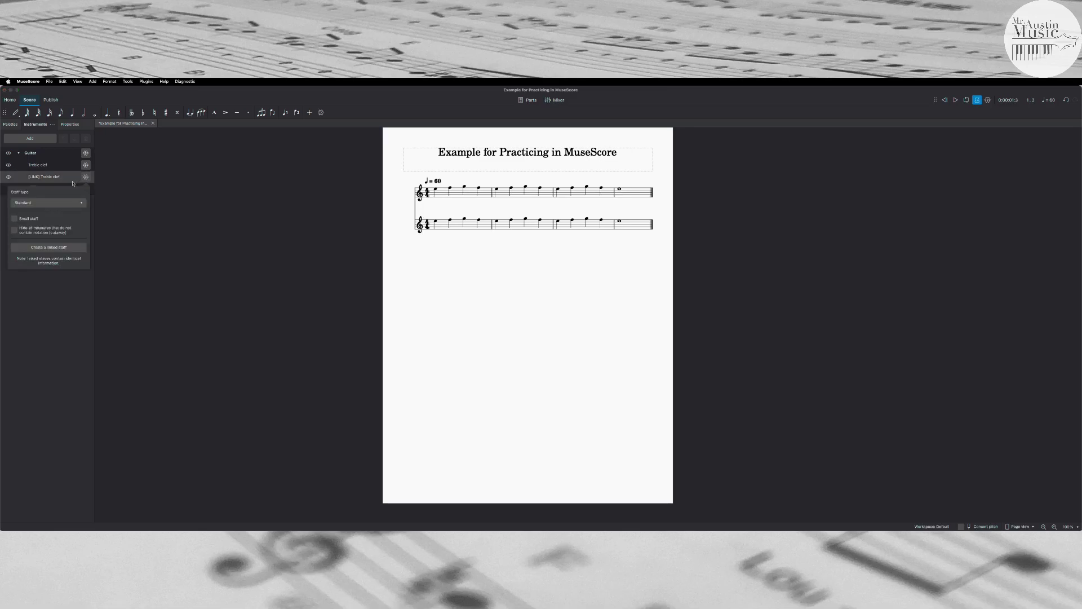
left_click(29, 203)
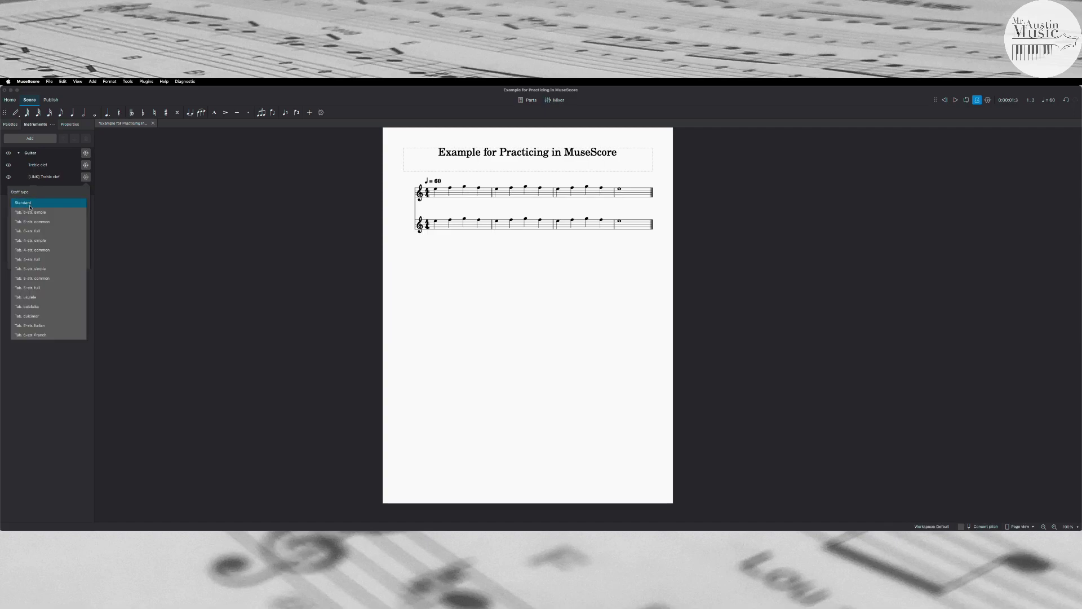
left_click(42, 213)
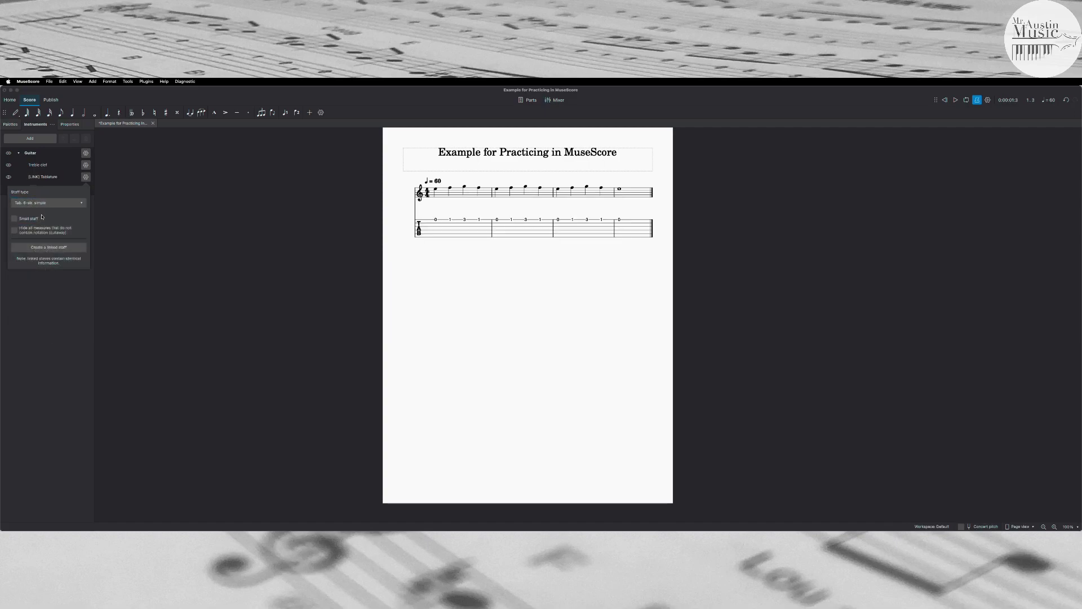
left_click(85, 178)
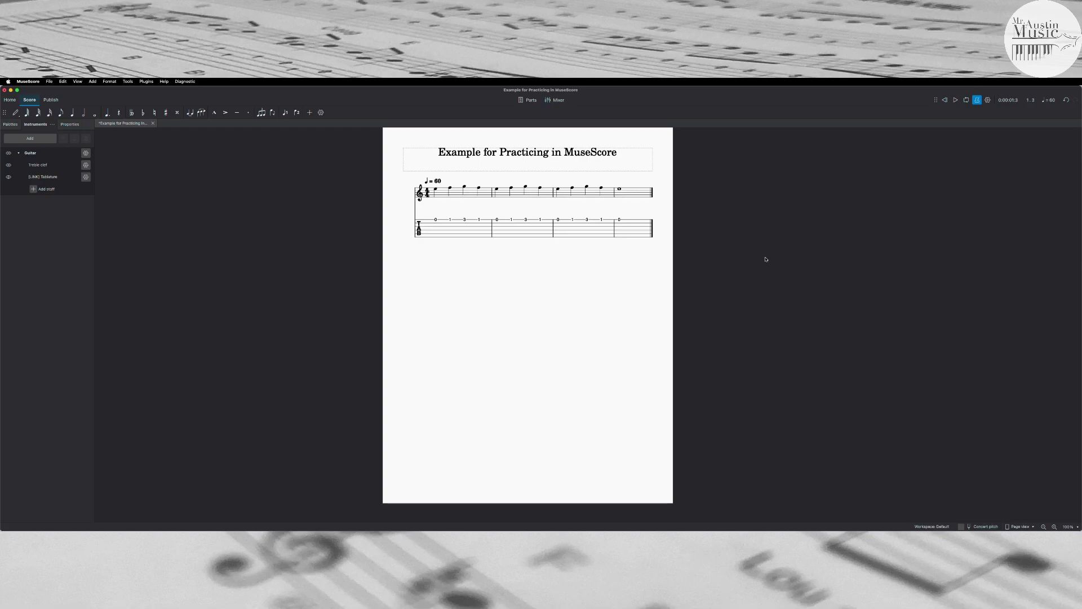
scroll(766, 260, "up", 1)
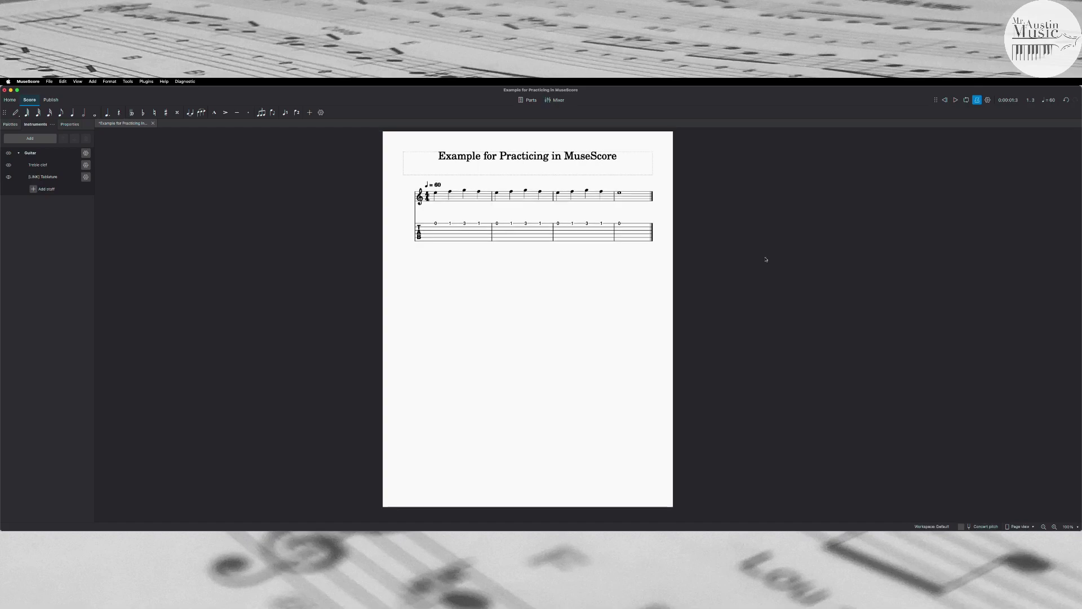